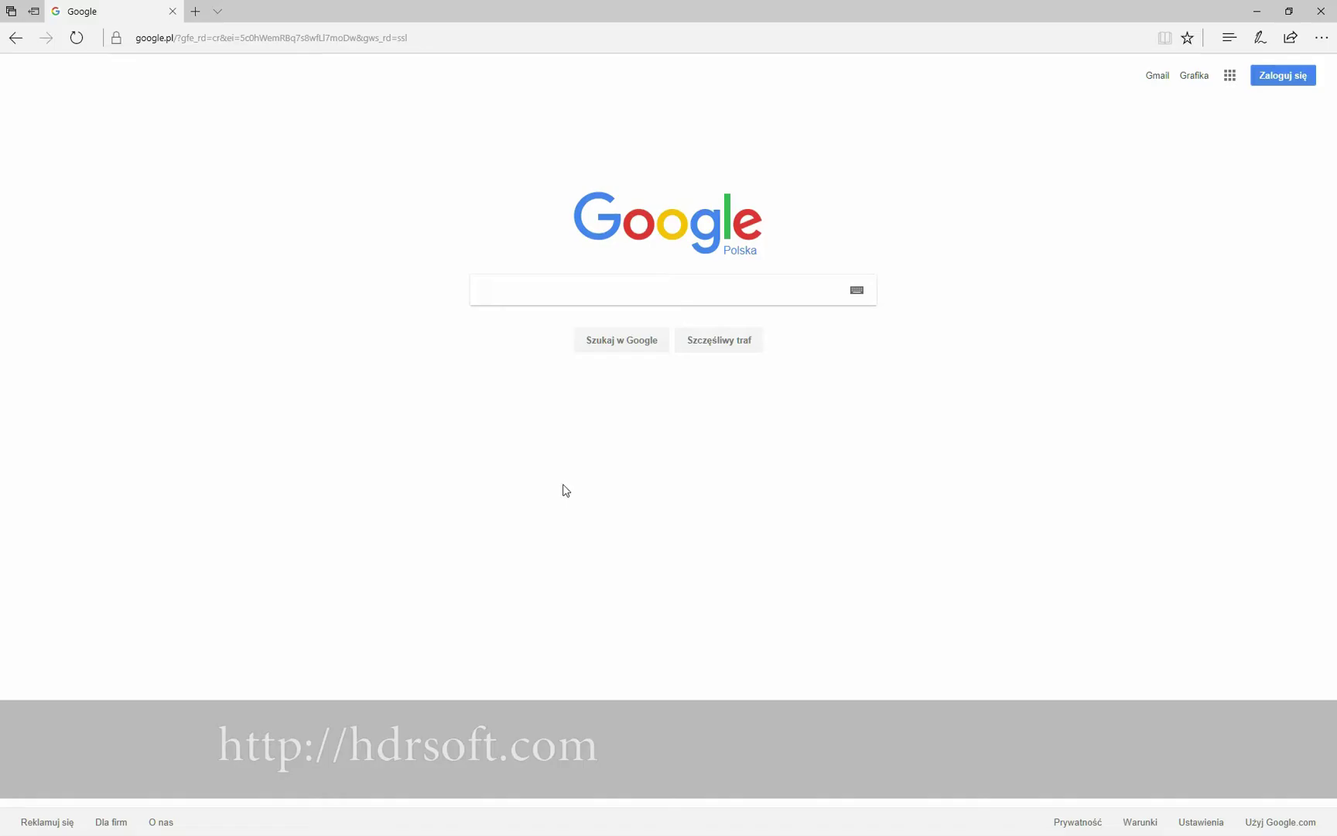
Step: Go to hdrsoft.com and open the Photomatix Pro download page with Windows and Mac downloads
{"action": "left_click", "coordinate": [291, 37]}
{"action": "type", "text": "hdrsoft.com"}
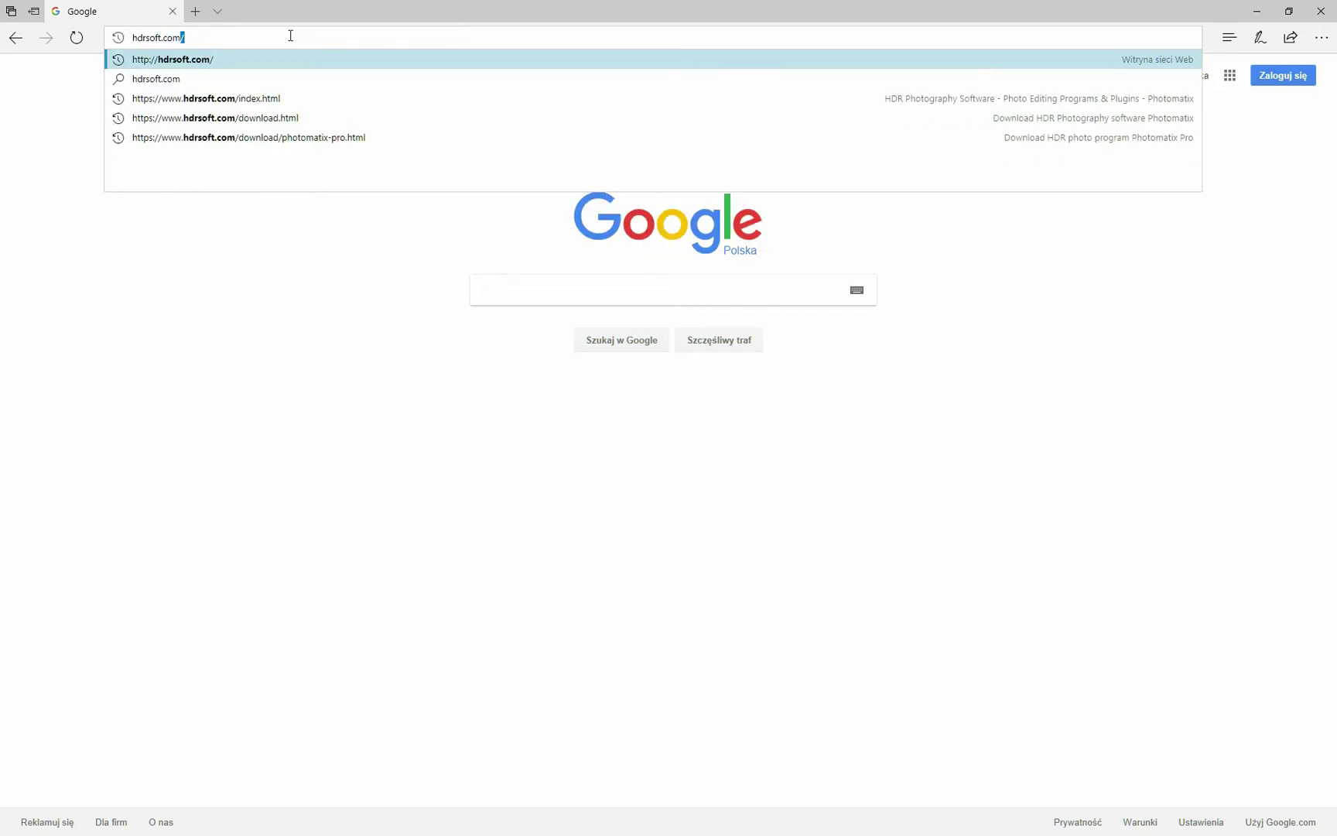
{"action": "key", "text": "Return"}
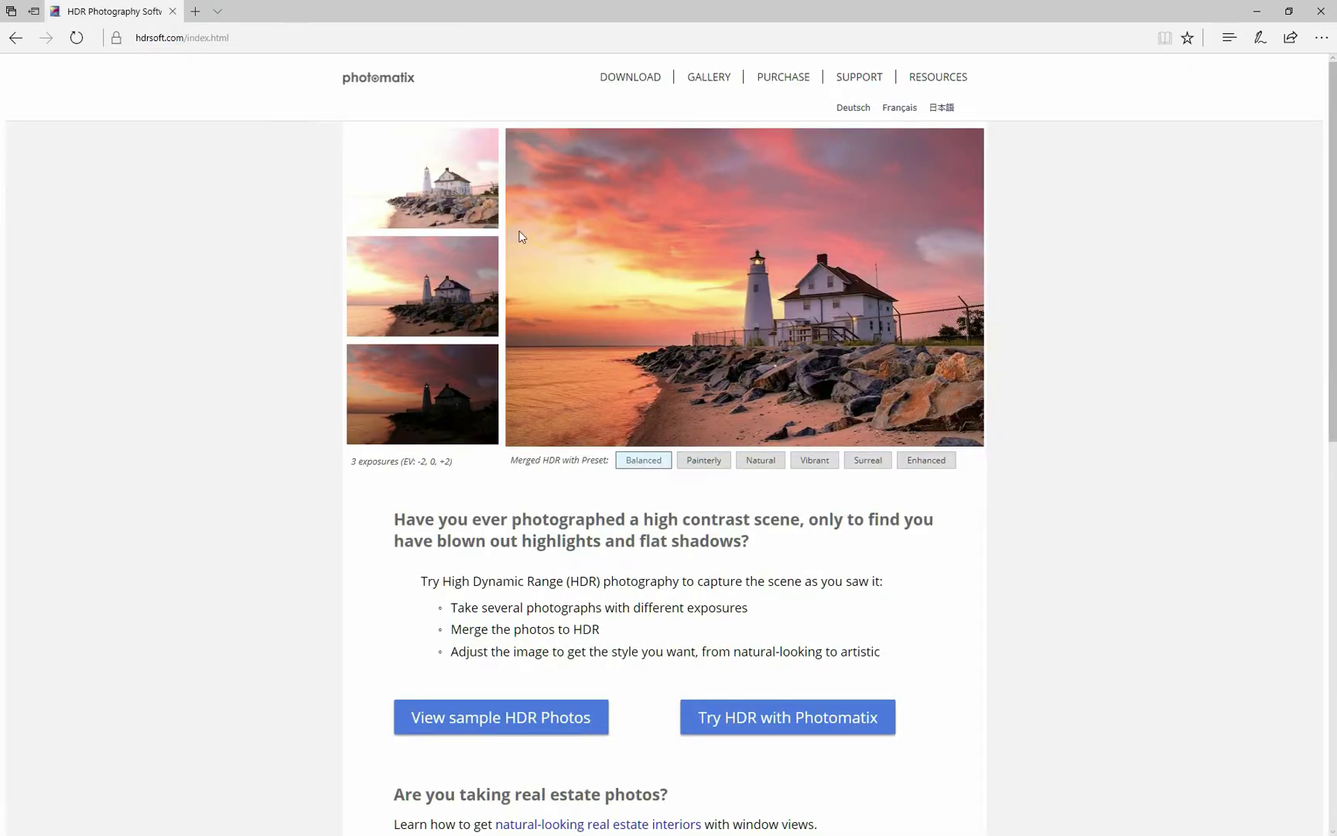
{"action": "left_click", "coordinate": [644, 85]}
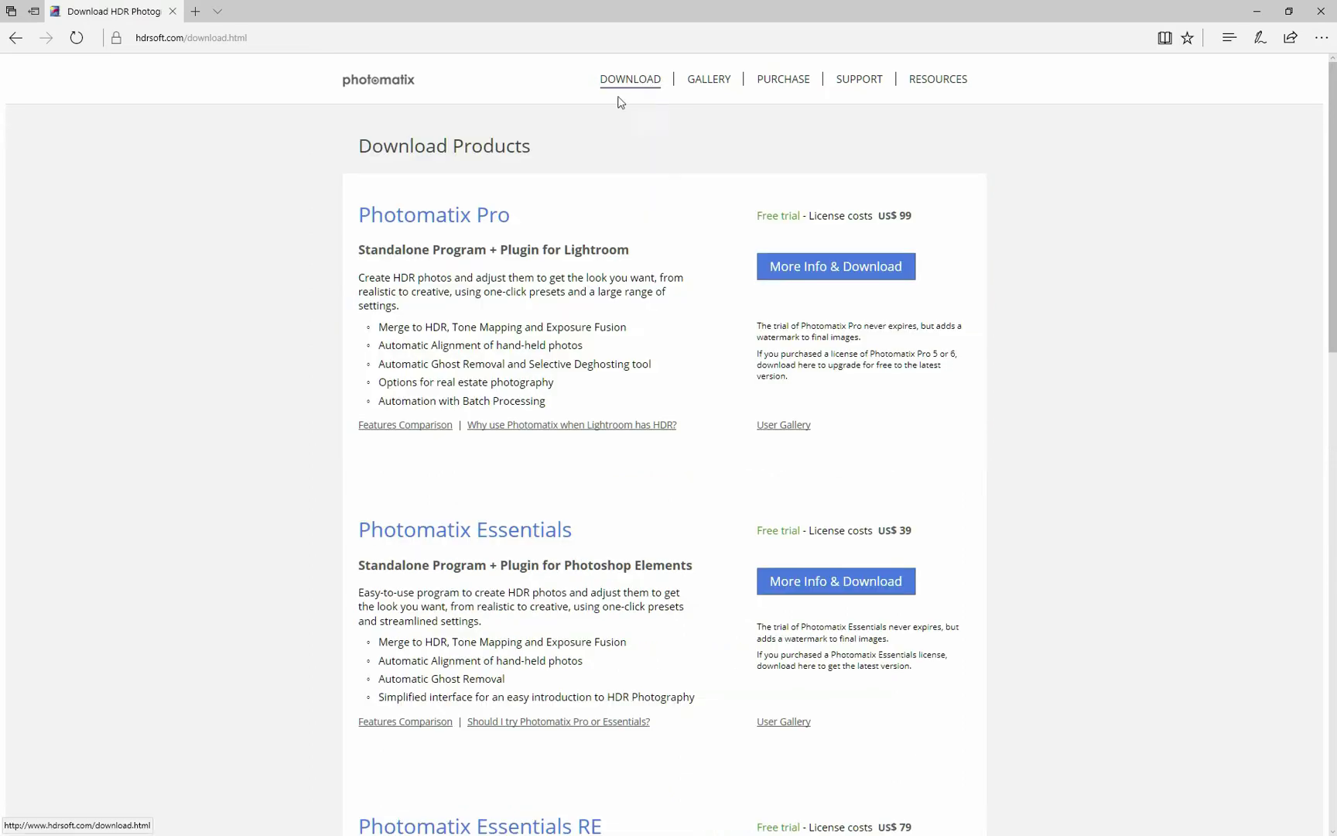
{"action": "left_click", "coordinate": [789, 275]}
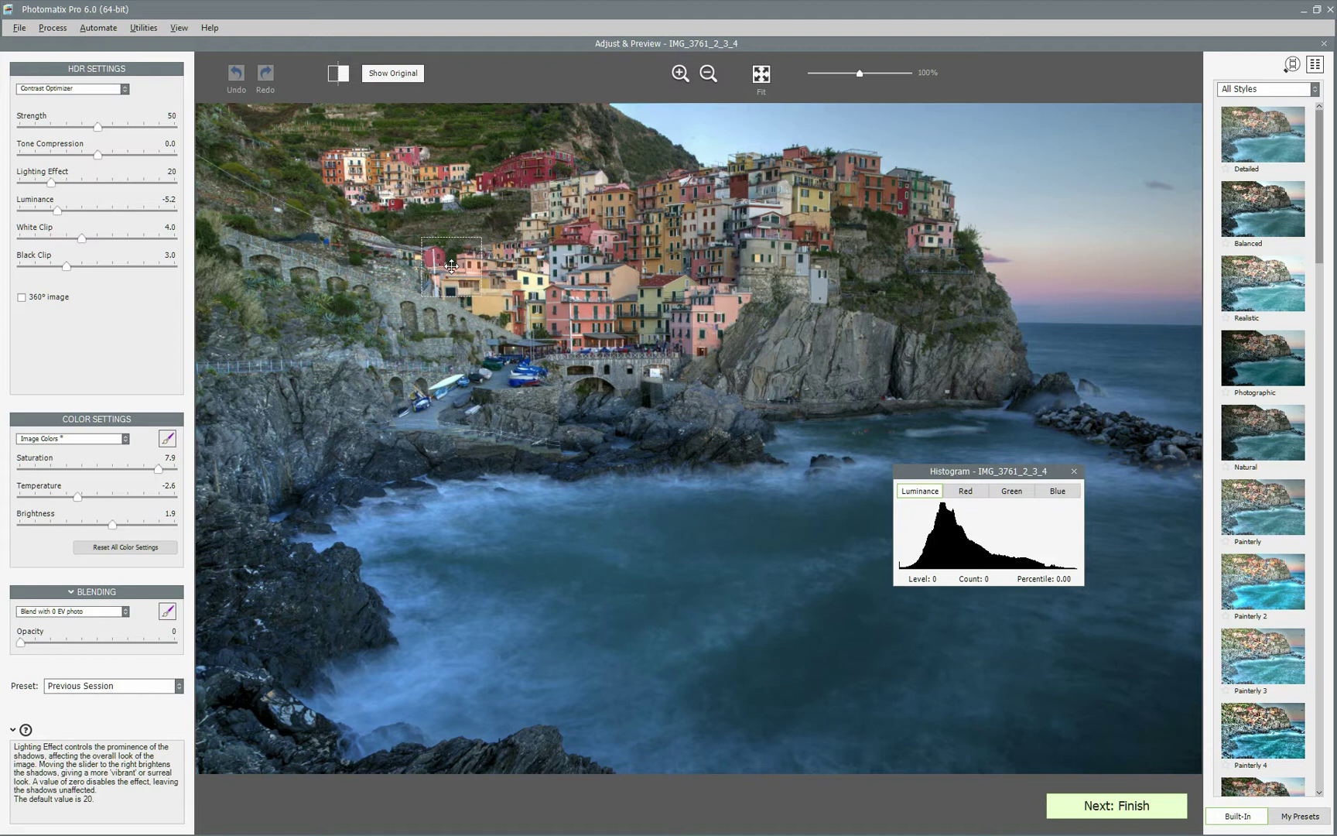
Step: Set the Preferences workspace to Floating Windows and return to Adjust & Preview
{"action": "left_click", "coordinate": [177, 30]}
{"action": "left_click", "coordinate": [205, 249]}
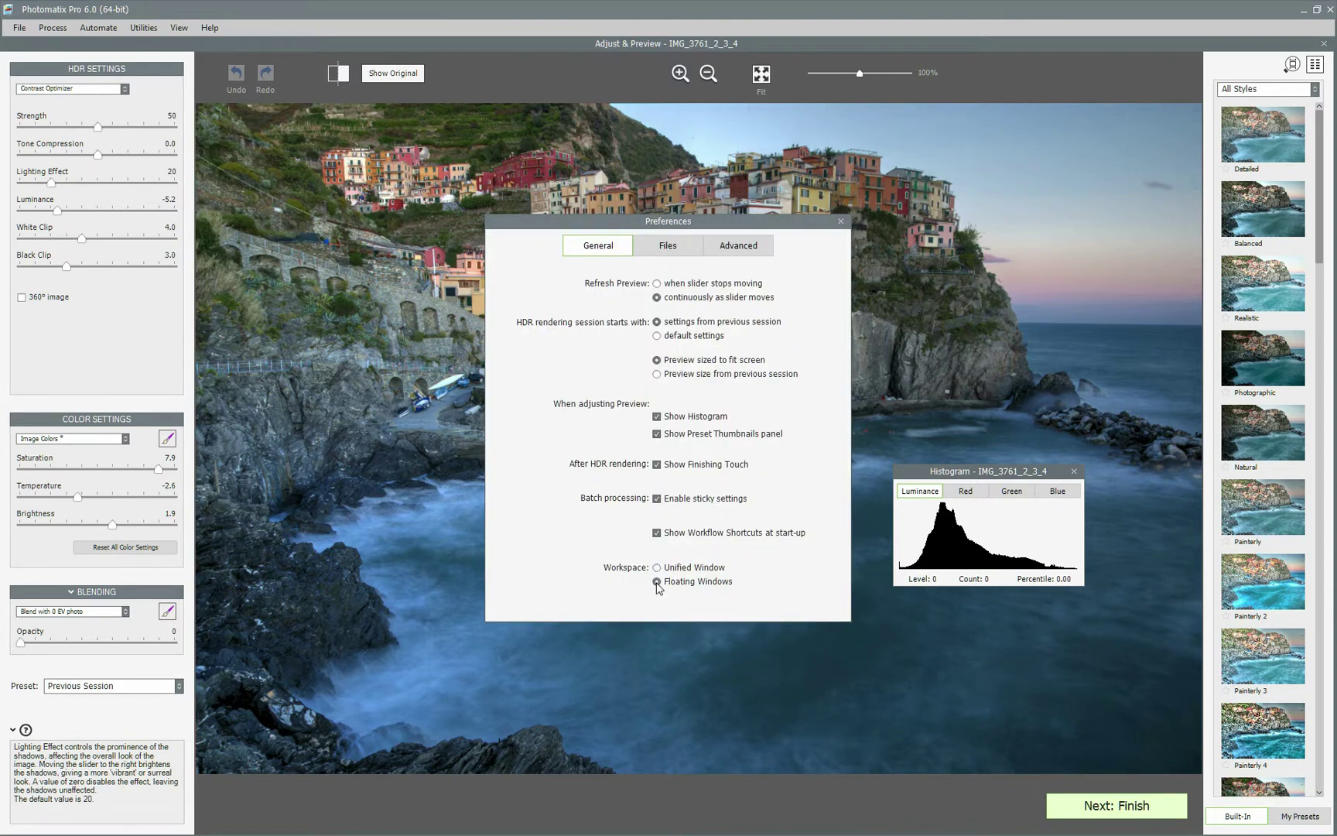
{"action": "left_click", "coordinate": [841, 223]}
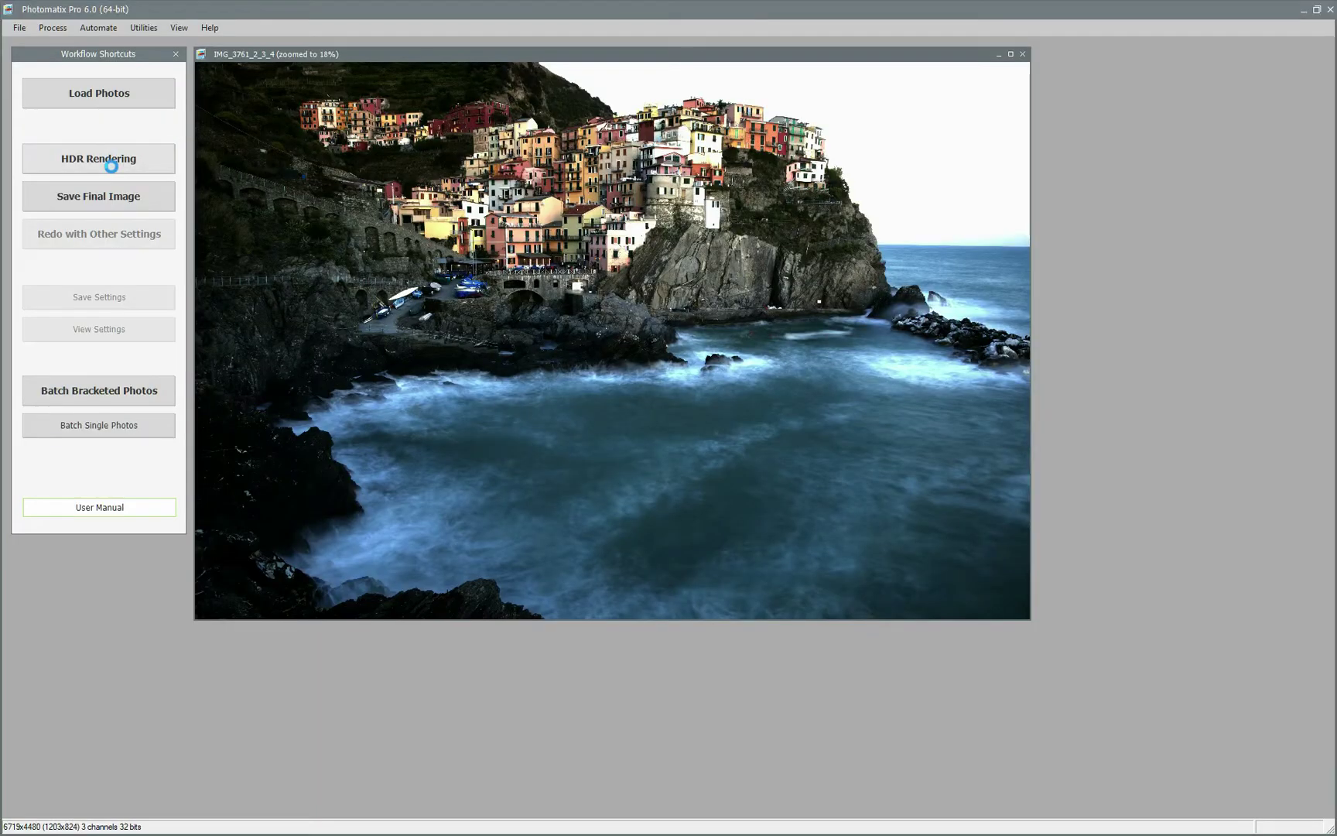
{"action": "left_click", "coordinate": [112, 166]}
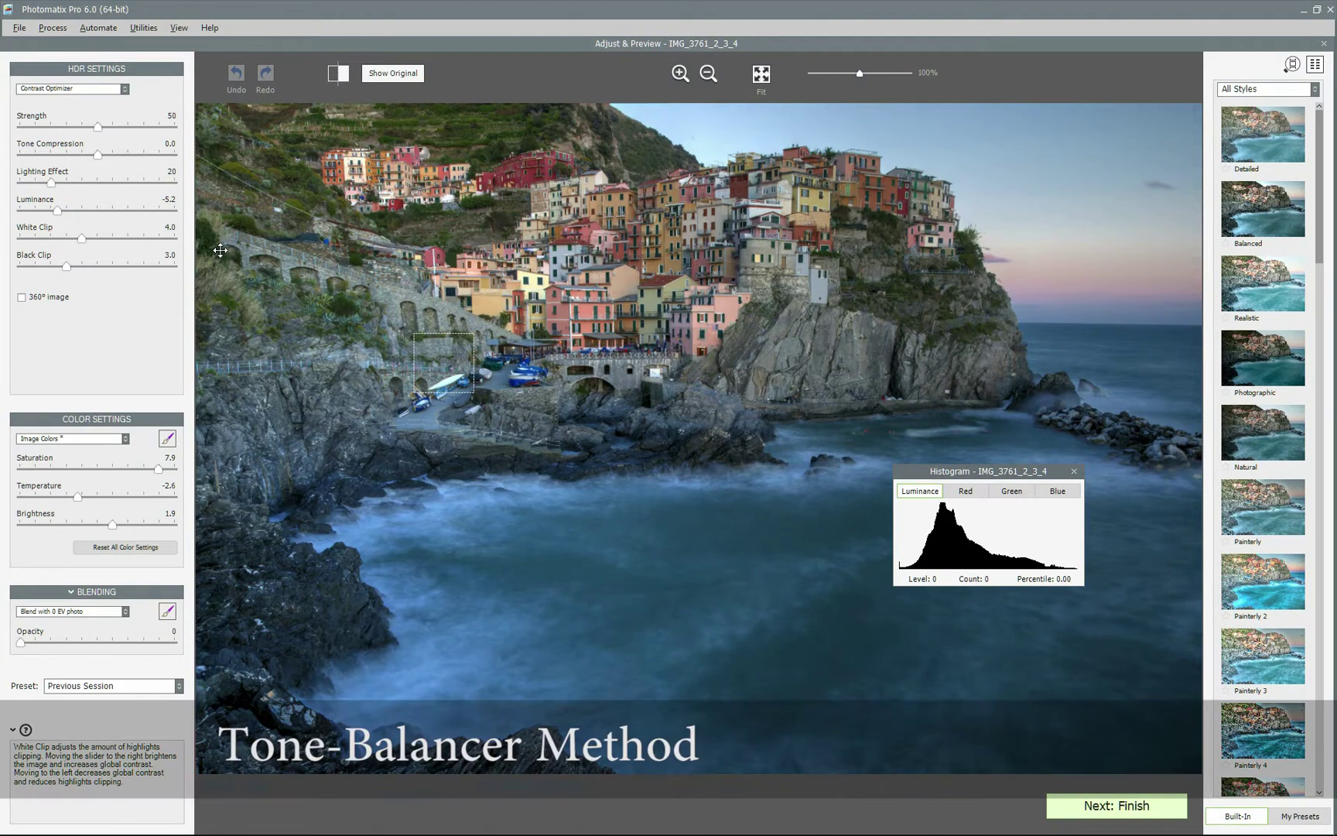
Step: Switch tone mapping to Tone Balancer, test Brightness Boost, and set White Clip to 1.2
{"action": "left_click", "coordinate": [100, 88]}
{"action": "left_click", "coordinate": [79, 124]}
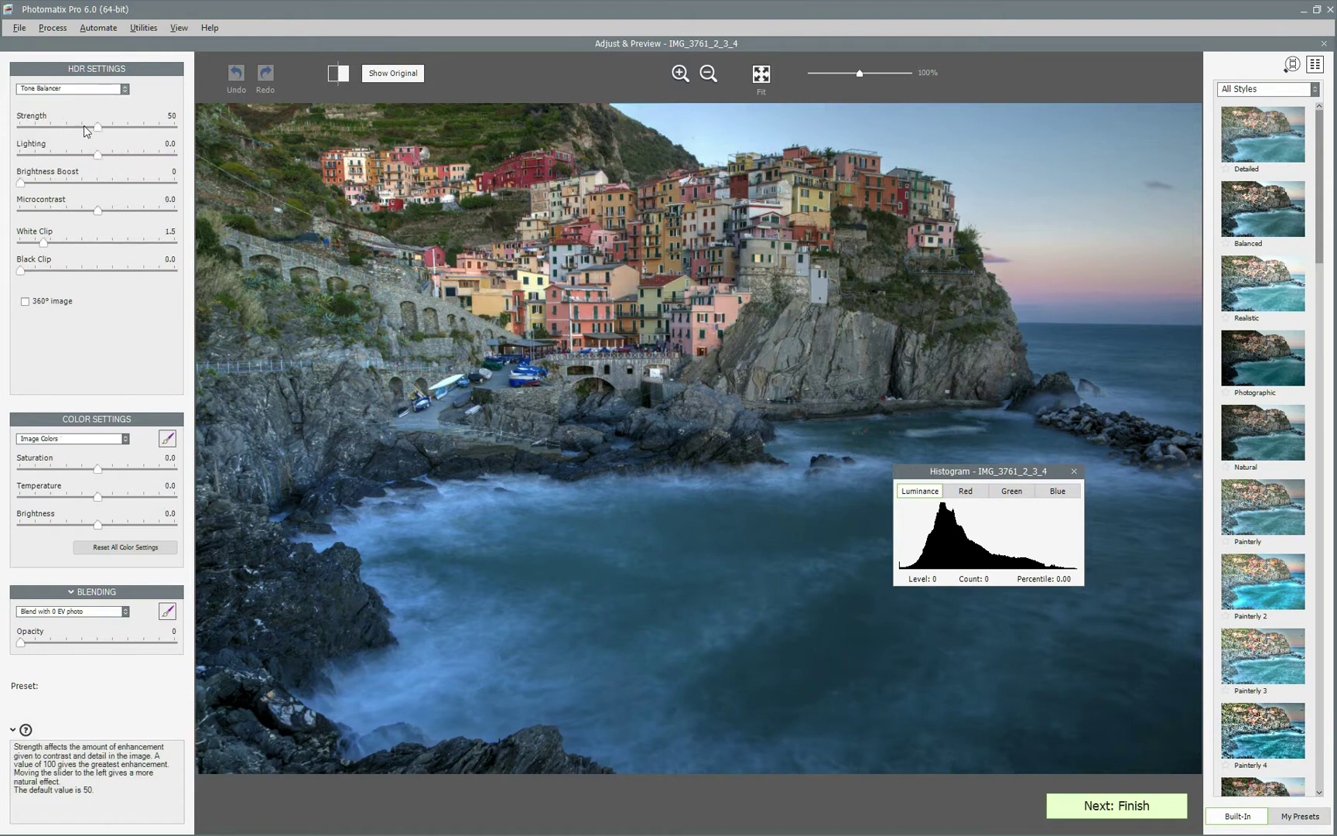
{"action": "left_click", "coordinate": [61, 183]}
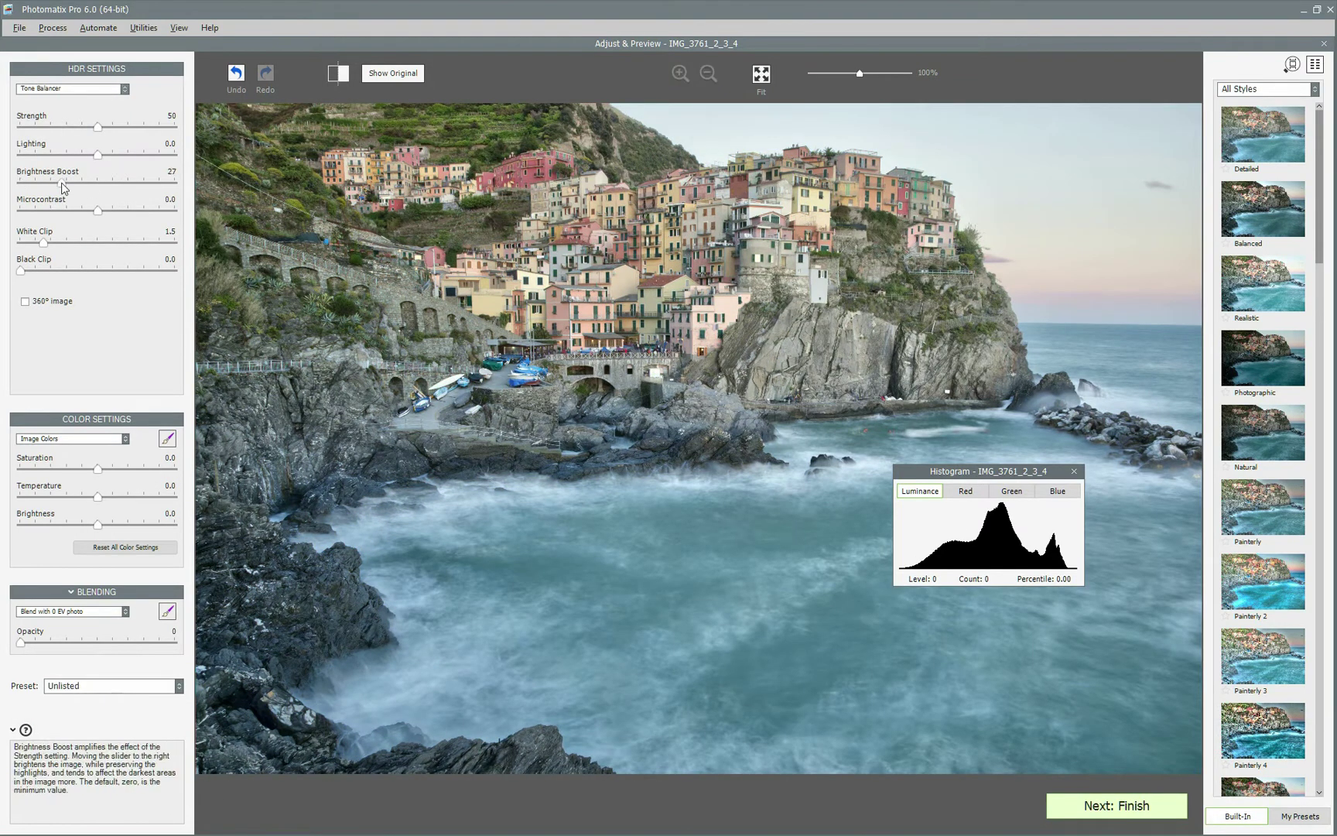
{"action": "left_click", "coordinate": [25, 186]}
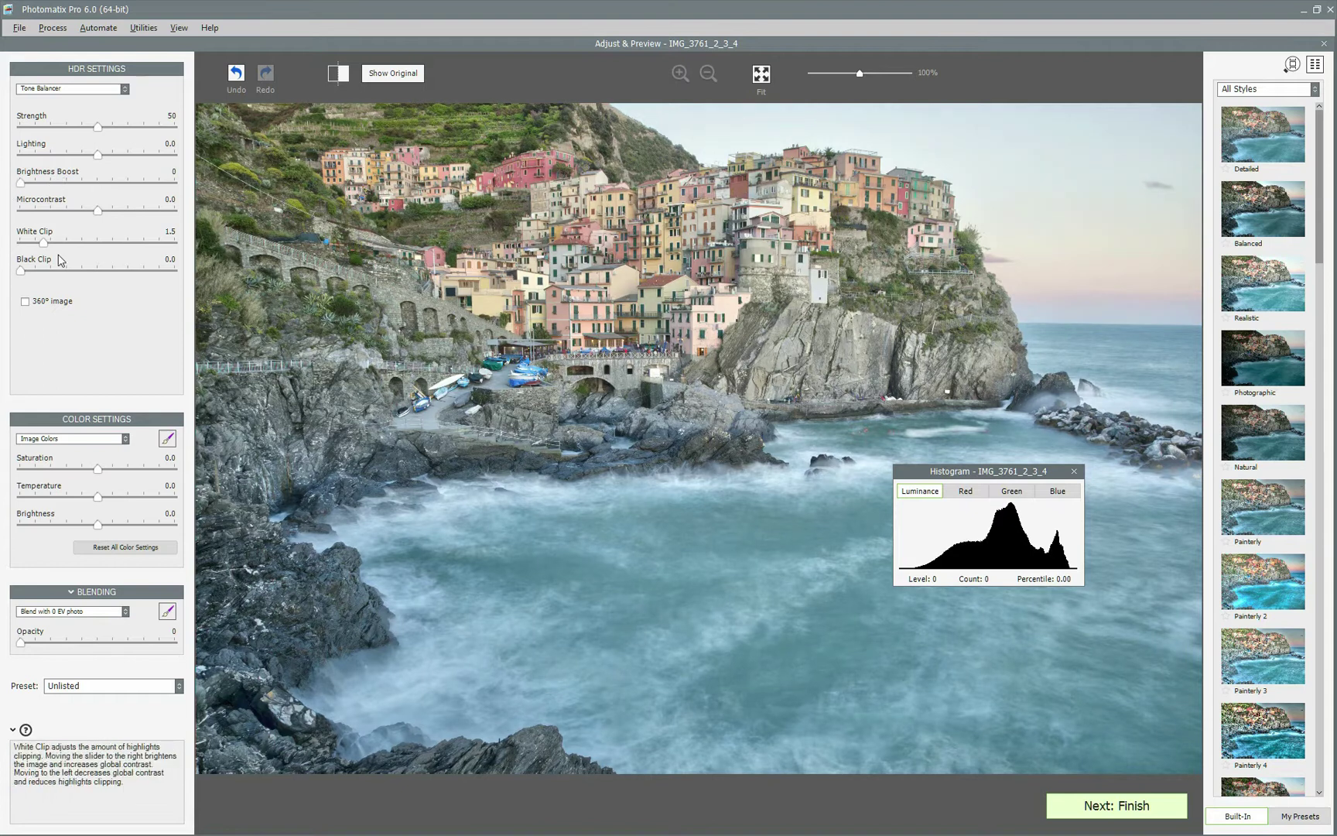
{"action": "left_click", "coordinate": [41, 243]}
{"action": "left_click", "coordinate": [41, 245]}
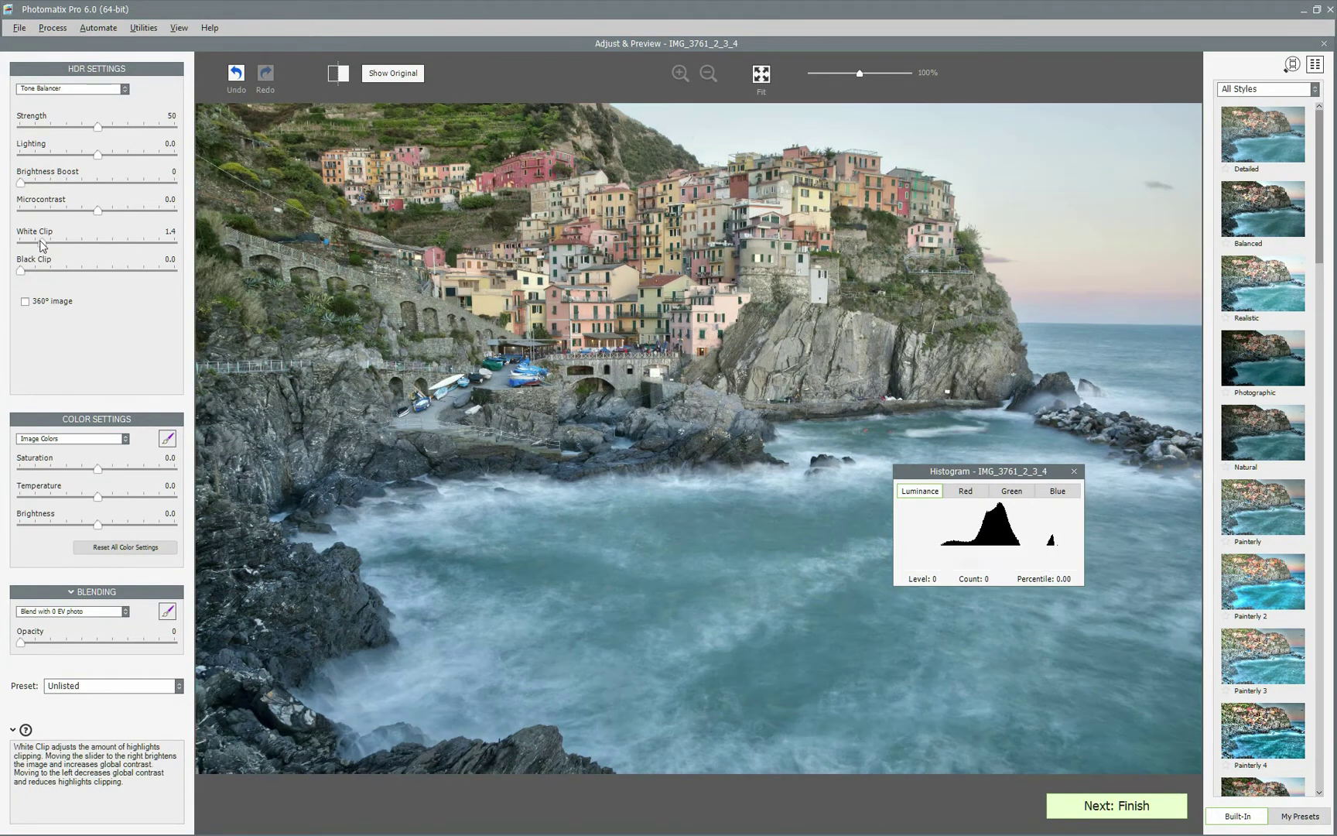
{"action": "left_click_drag", "start_coordinate": [38, 242], "coordinate": [35, 241]}
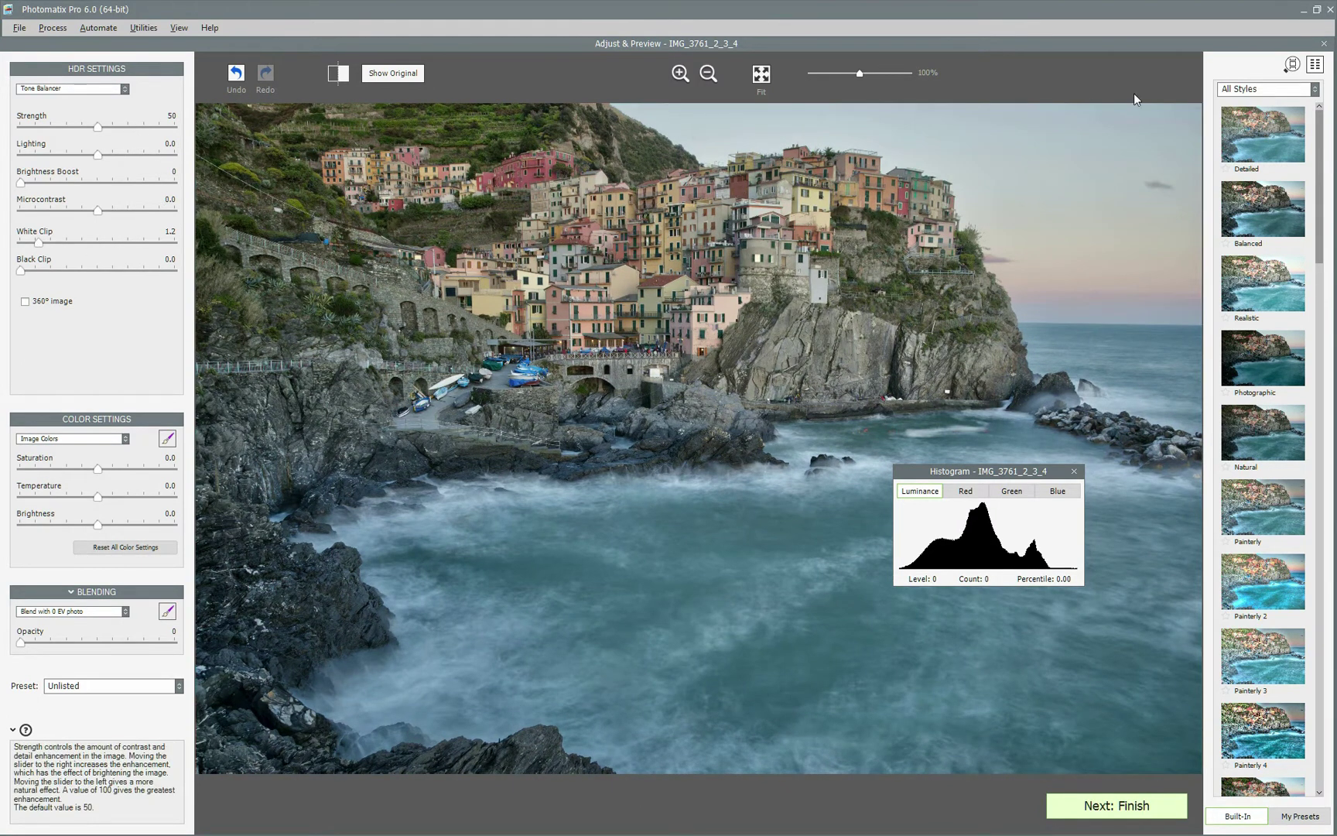
Step: Apply the Tone Balancer presets Realistic 2 and B&W Realistic, then set White Clip to 1.5
{"action": "left_click", "coordinate": [1242, 91]}
{"action": "left_click", "coordinate": [1245, 219]}
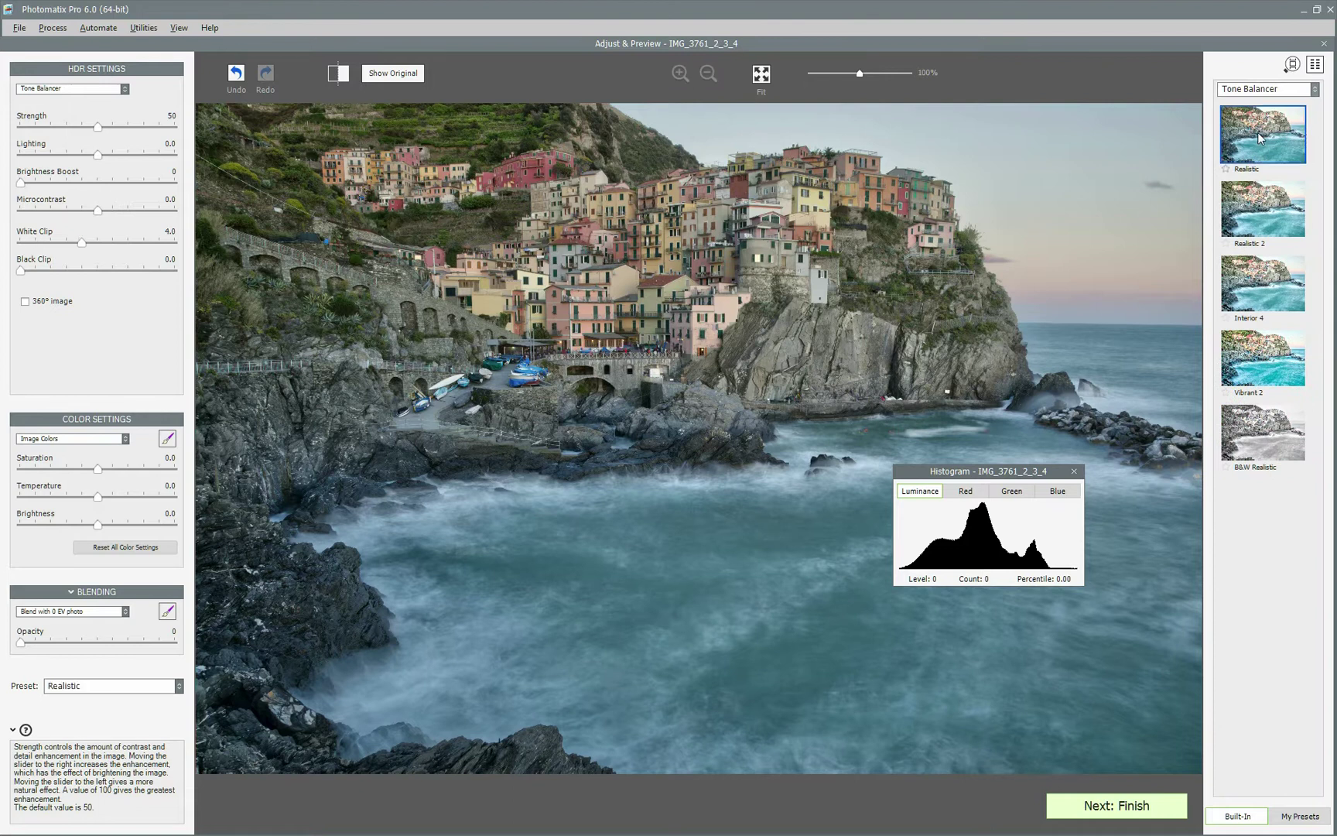
{"action": "left_click", "coordinate": [1261, 205]}
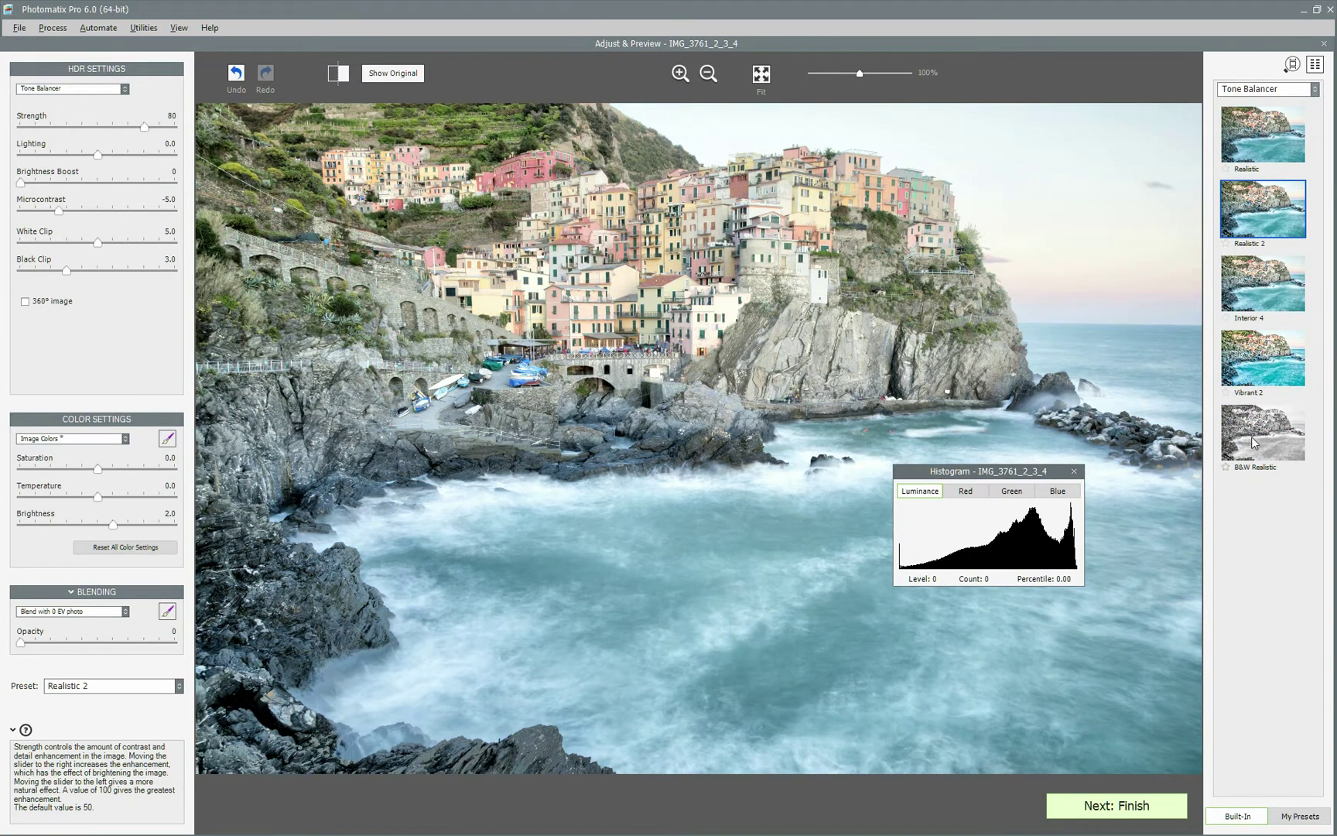
{"action": "left_click", "coordinate": [1255, 438]}
{"action": "left_click", "coordinate": [43, 242]}
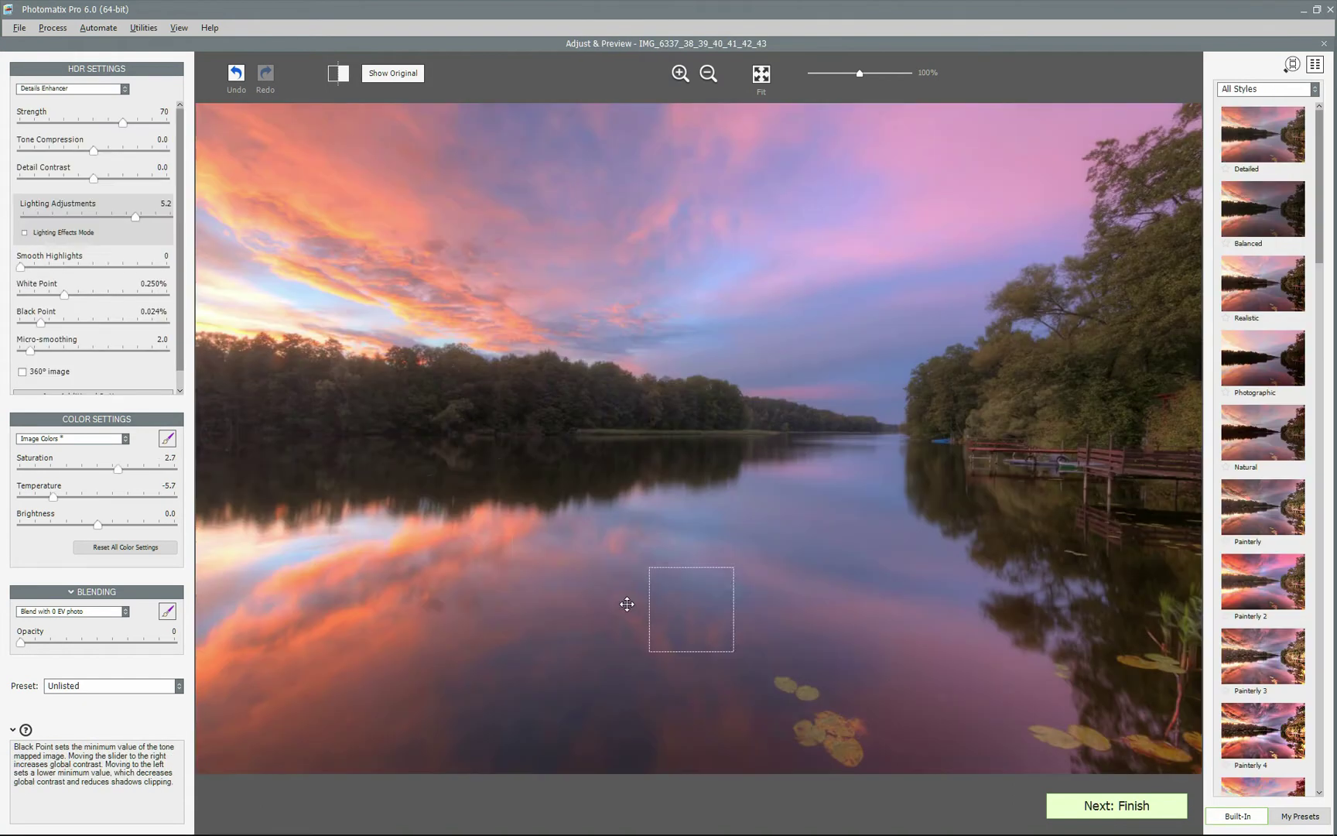
Step: Try blending the -1 EV photo, then blend with the -2 EV photo at about 19 opacity
{"action": "left_click", "coordinate": [100, 611]}
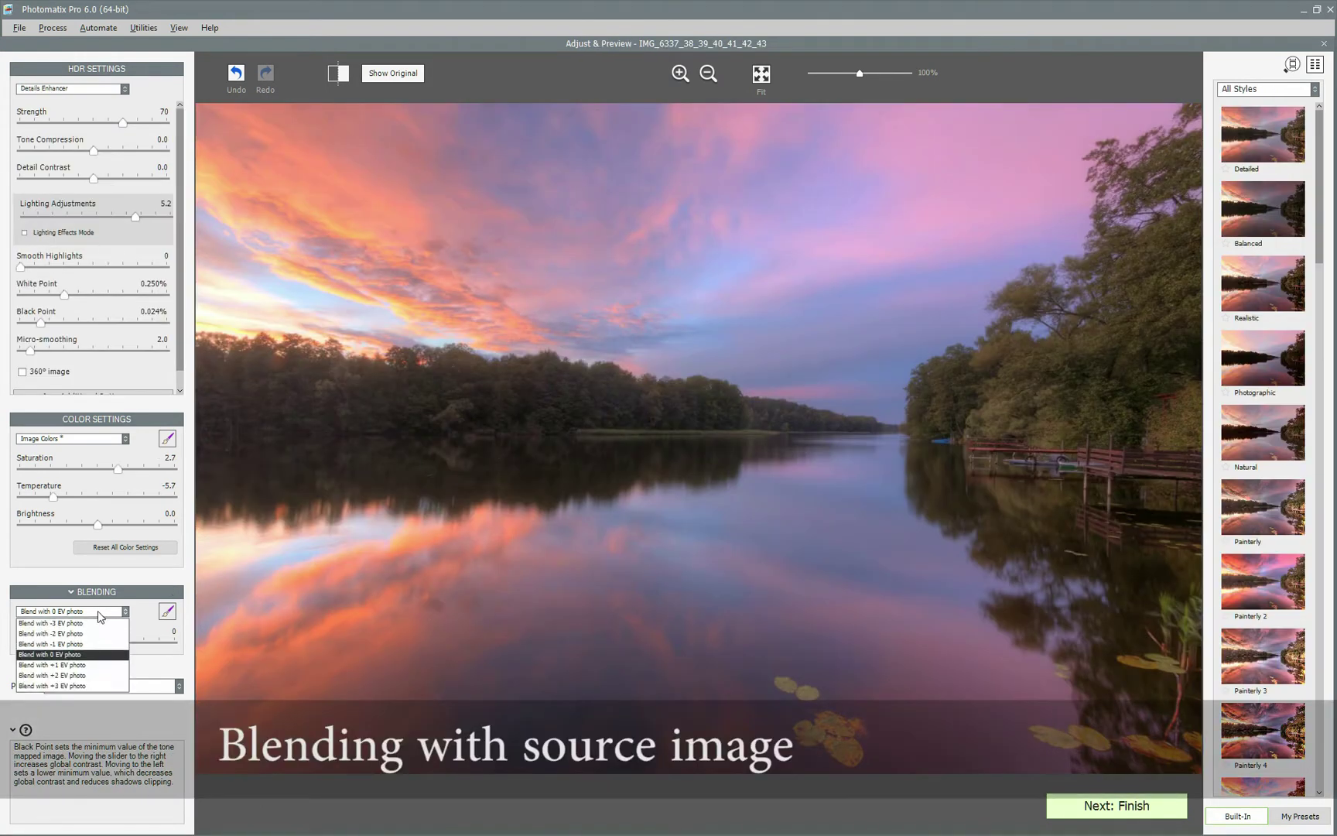
{"action": "left_click", "coordinate": [73, 645]}
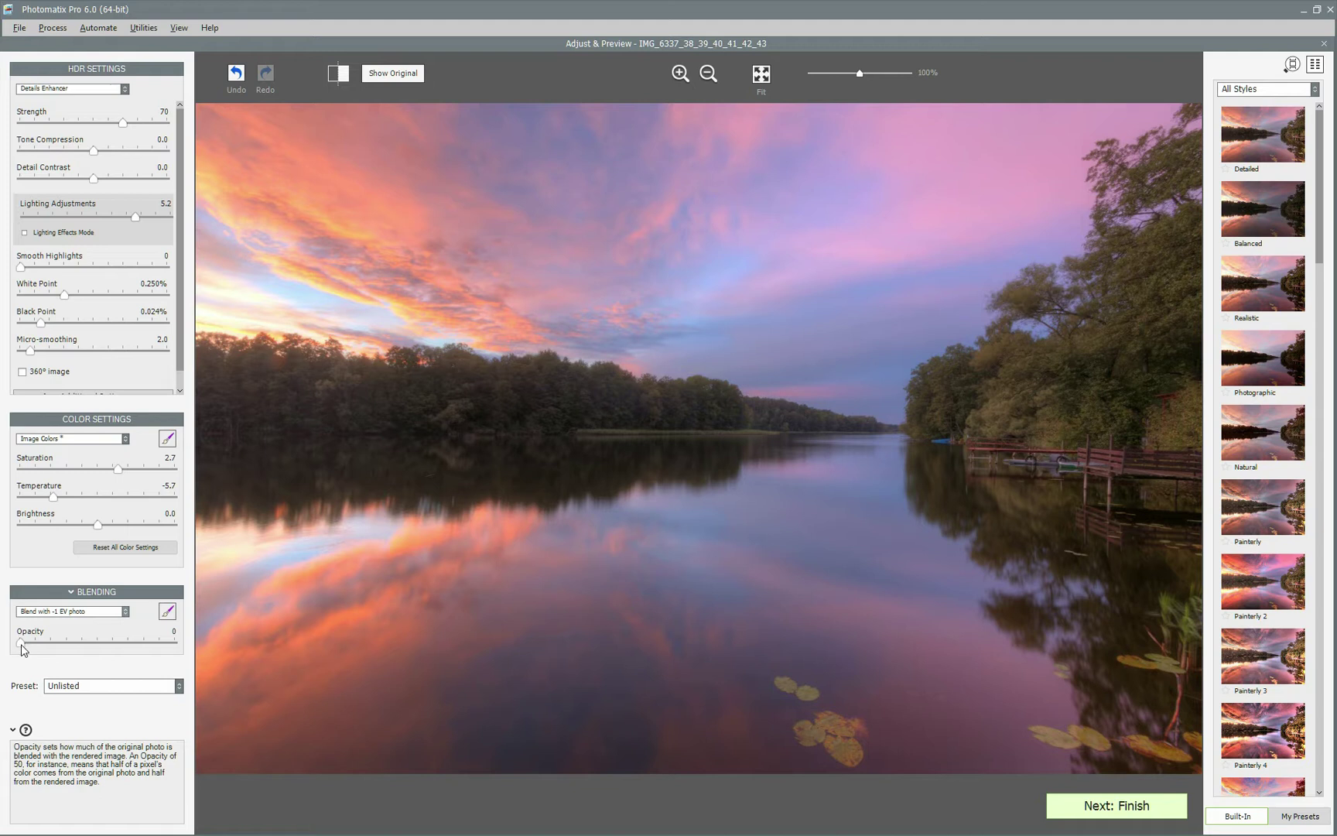
{"action": "left_click_drag", "start_coordinate": [22, 647], "coordinate": [181, 664]}
{"action": "left_click", "coordinate": [84, 612]}
{"action": "left_click", "coordinate": [79, 623]}
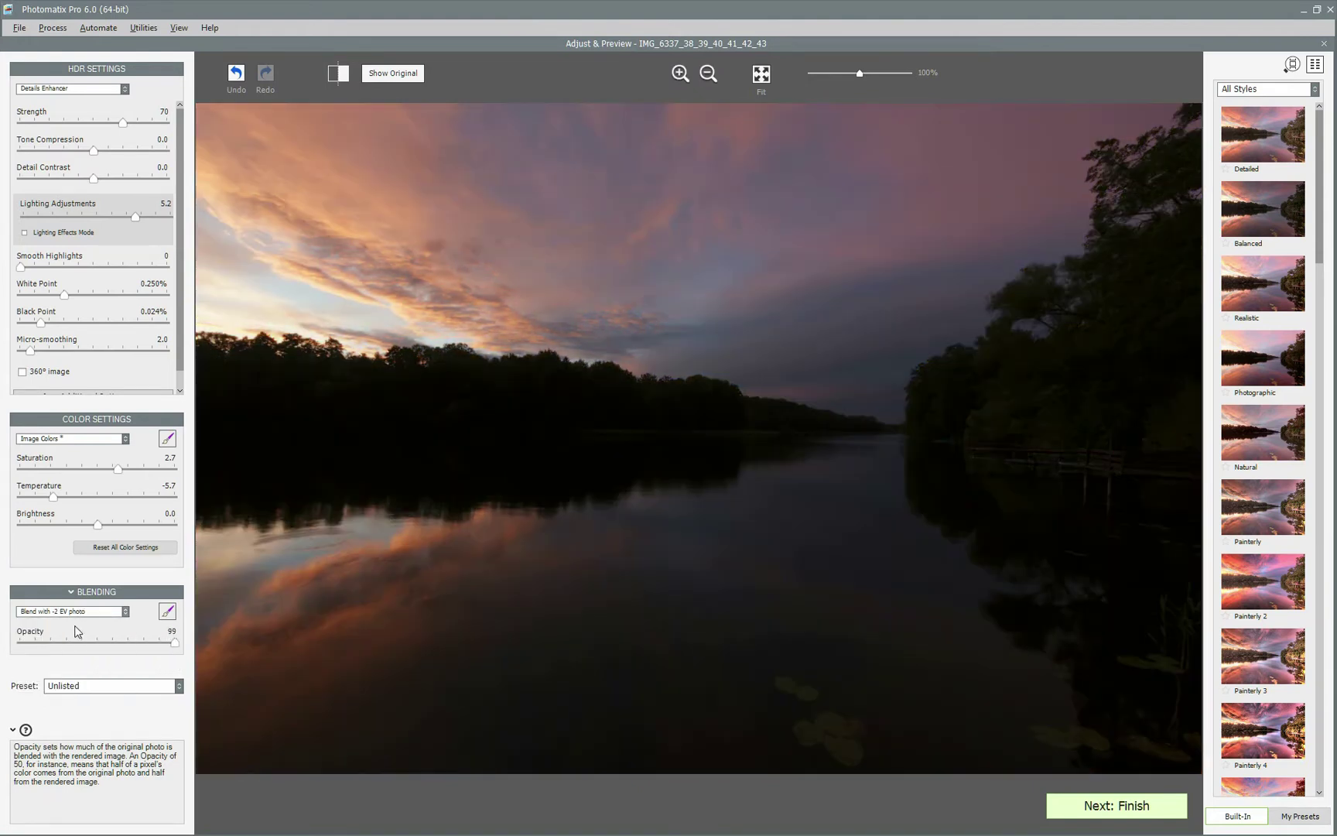
{"action": "left_click_drag", "start_coordinate": [175, 644], "coordinate": [23, 648]}
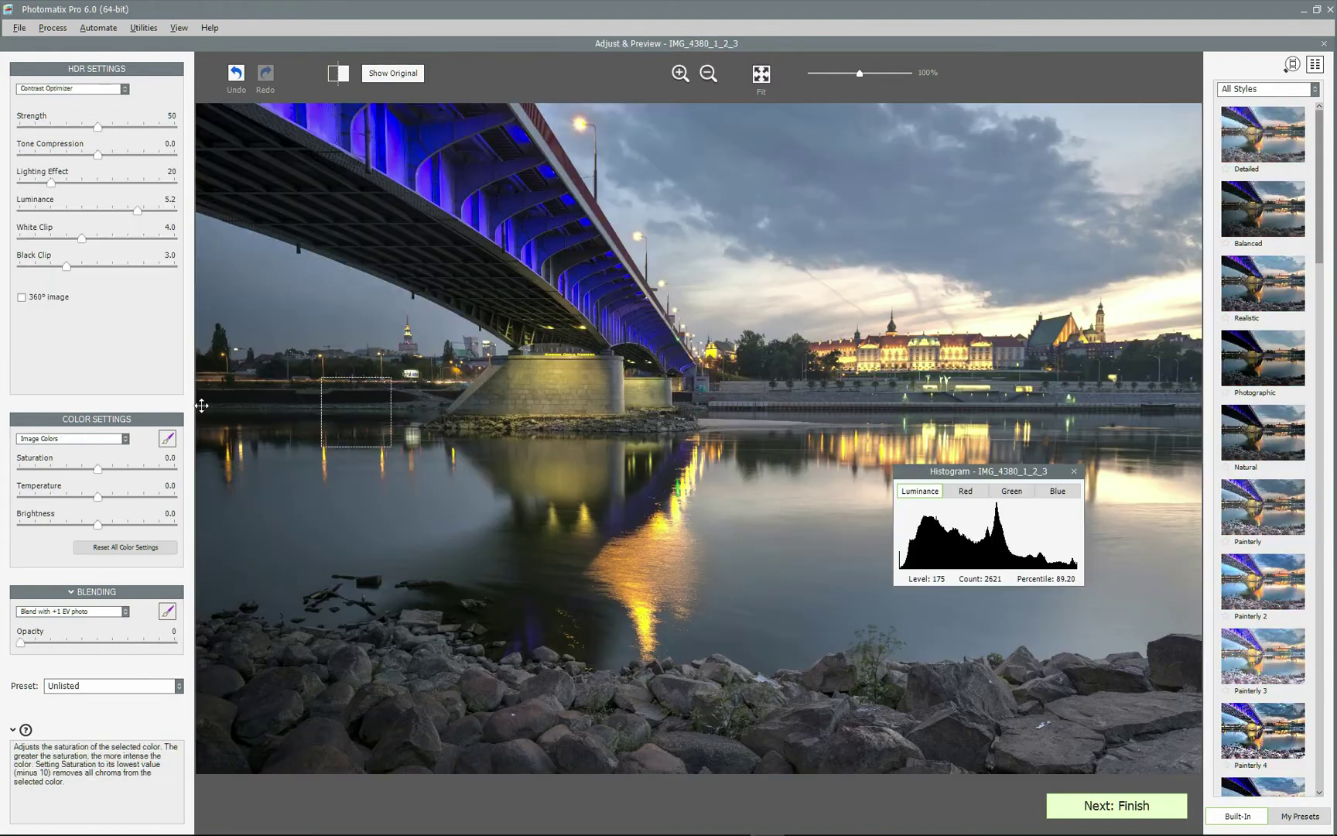
Step: On the bridge image, raise Blue saturation to 5.8, darken Cyan, and select Orange
{"action": "left_click", "coordinate": [70, 439]}
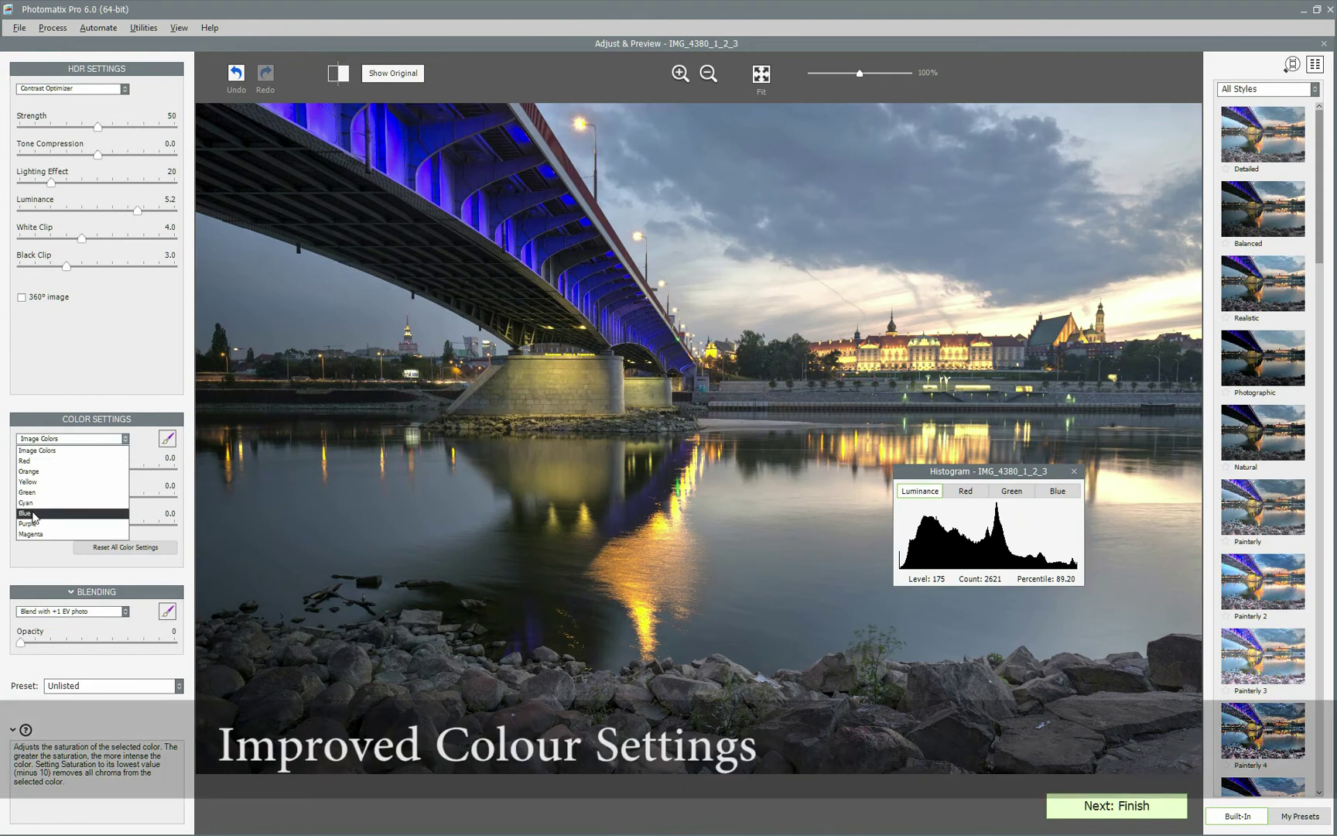
{"action": "left_click", "coordinate": [70, 514]}
{"action": "left_click_drag", "start_coordinate": [93, 474], "coordinate": [142, 472]}
{"action": "left_click", "coordinate": [69, 439]}
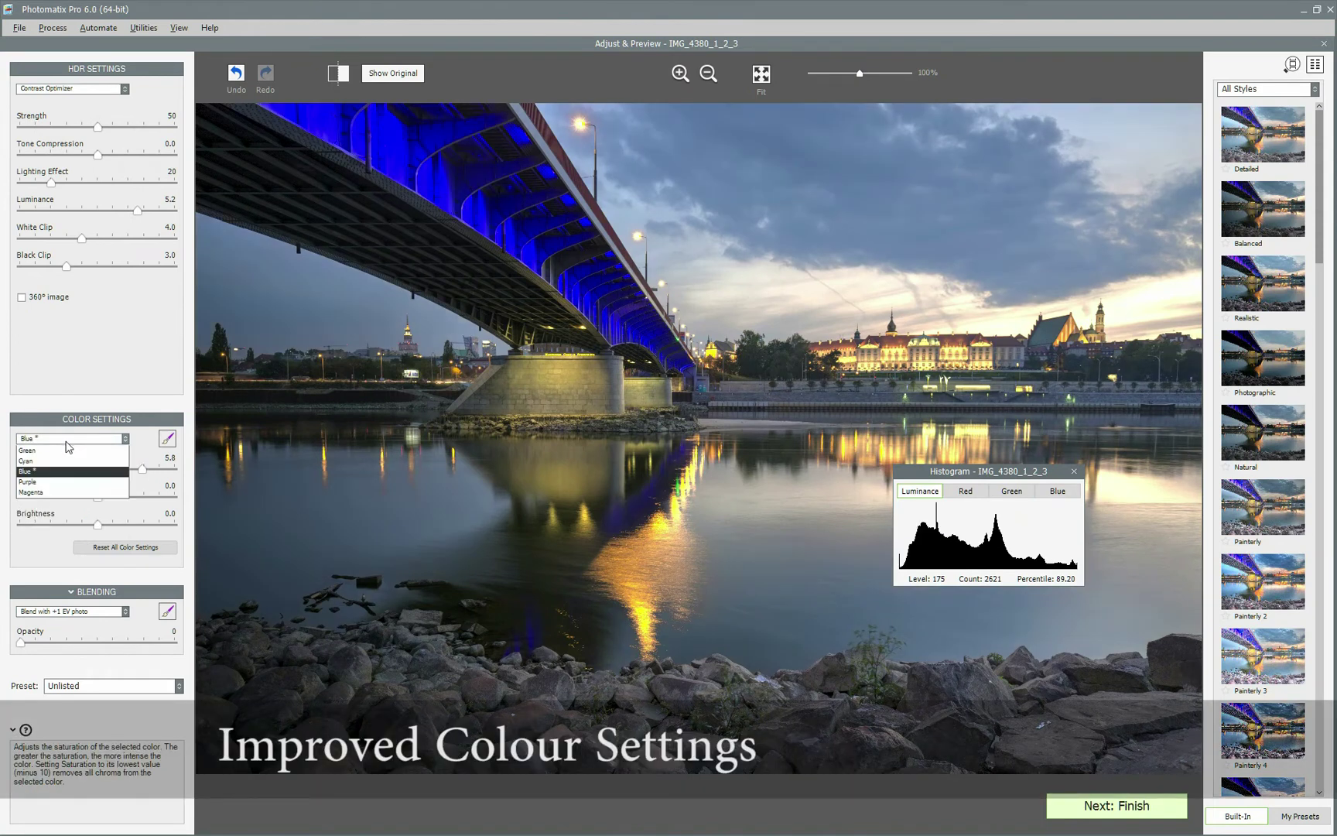
{"action": "left_click", "coordinate": [57, 503]}
{"action": "left_click_drag", "start_coordinate": [98, 524], "coordinate": [114, 474]}
{"action": "left_click", "coordinate": [69, 438]}
{"action": "left_click", "coordinate": [57, 470]}
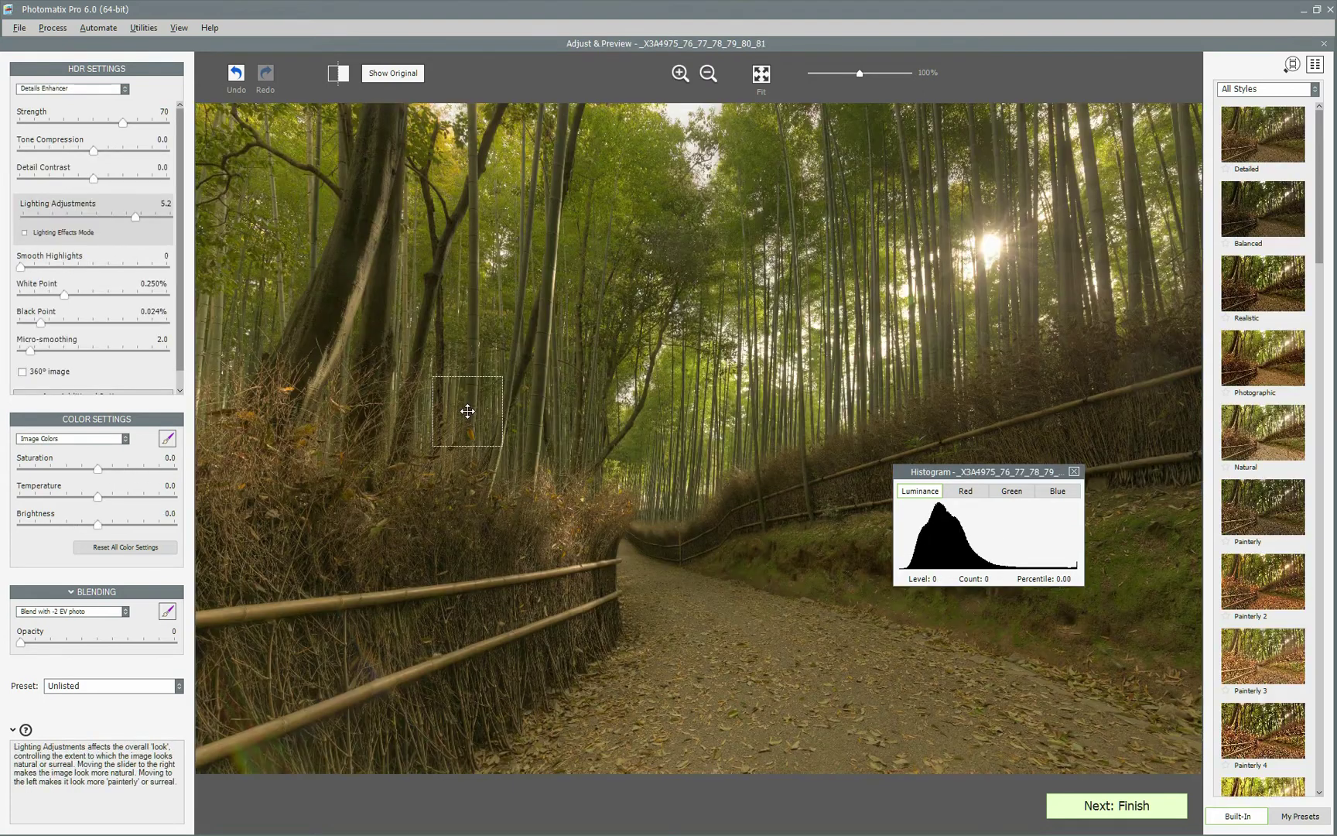
Step: Set the bamboo image's Yellow Hue -7.4, Brightness 4.0 and Saturation 3.3
{"action": "left_click", "coordinate": [70, 439]}
{"action": "left_click", "coordinate": [47, 481]}
{"action": "left_click_drag", "start_coordinate": [101, 497], "coordinate": [40, 498]}
{"action": "left_click_drag", "start_coordinate": [97, 525], "coordinate": [129, 526]}
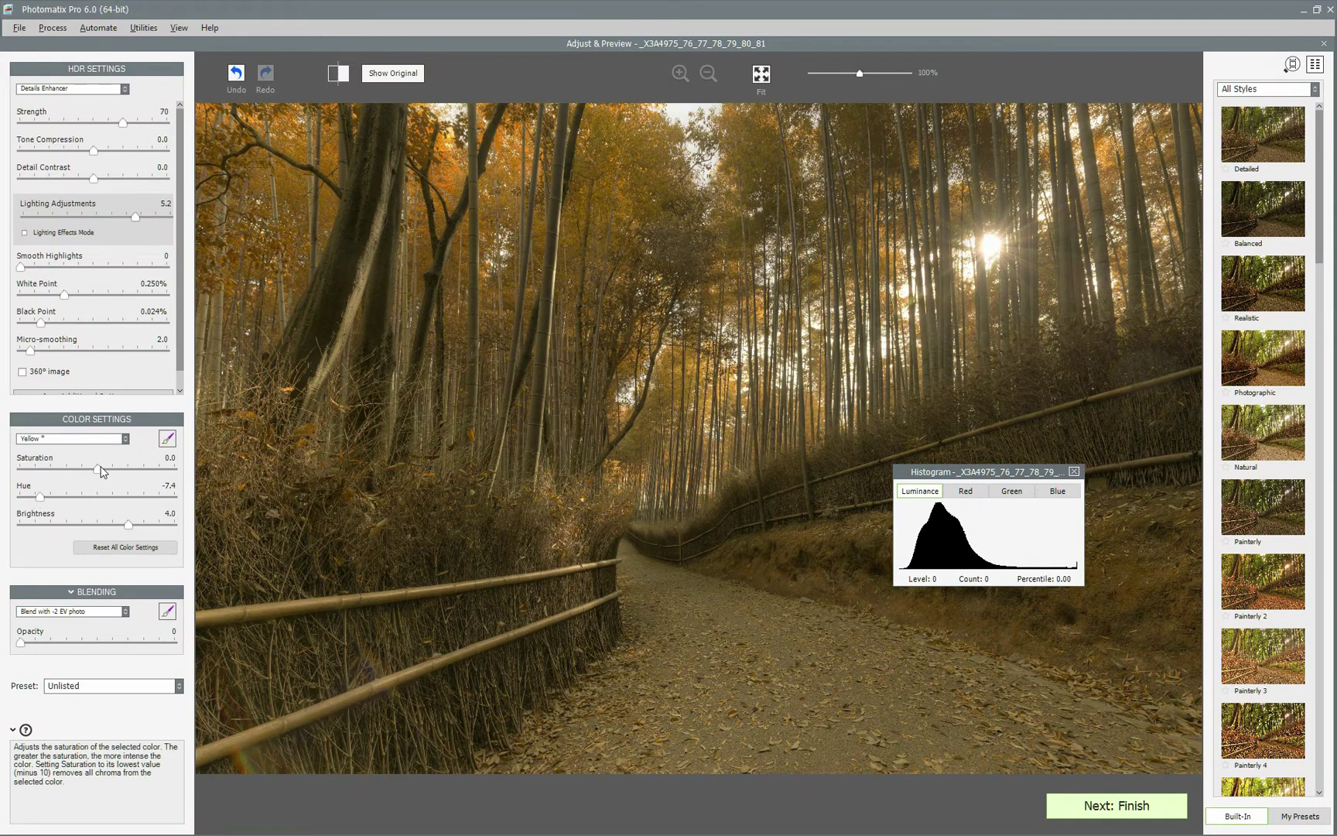
{"action": "left_click_drag", "start_coordinate": [97, 469], "coordinate": [122, 469]}
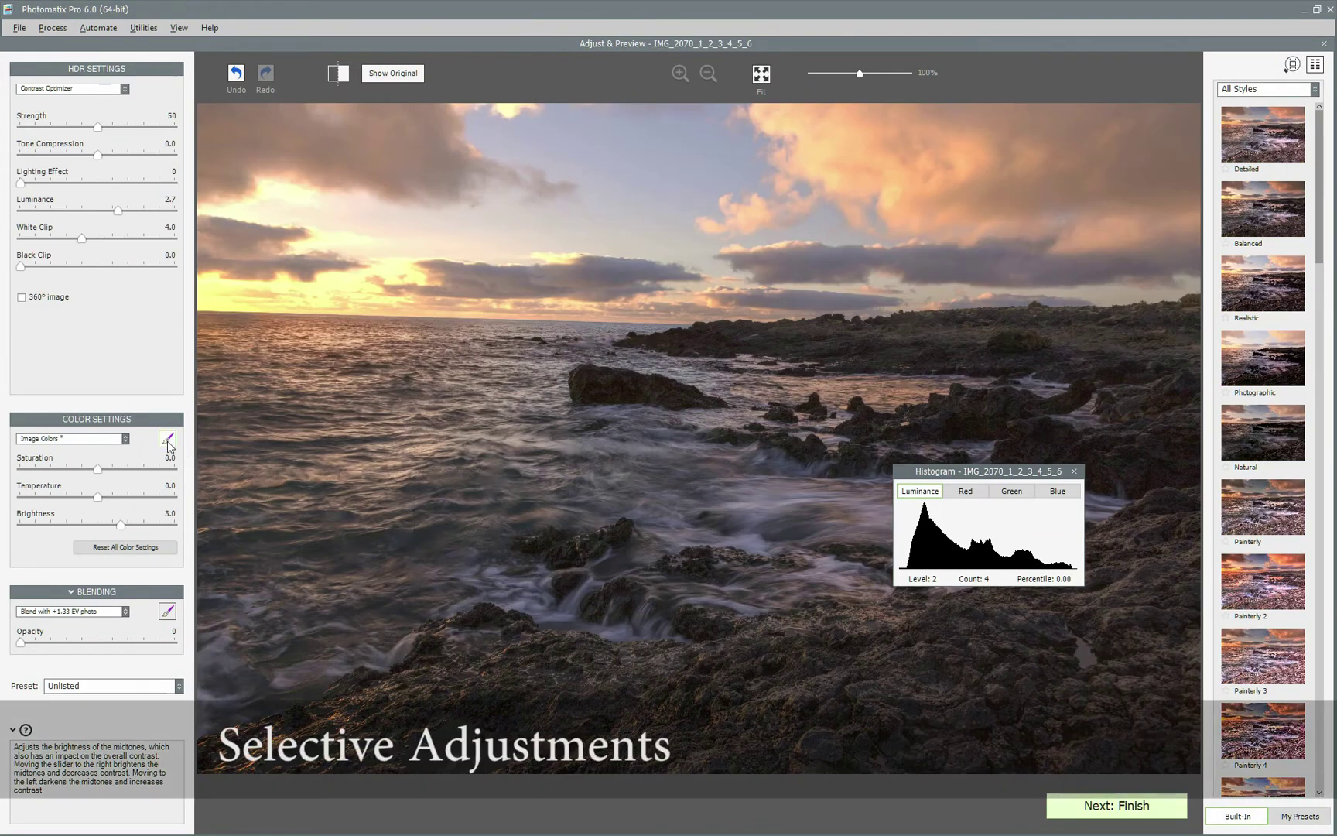
Step: Brush edge-aware saturation, temperature and brightness changes onto the seascape's sky
{"action": "left_click", "coordinate": [167, 438]}
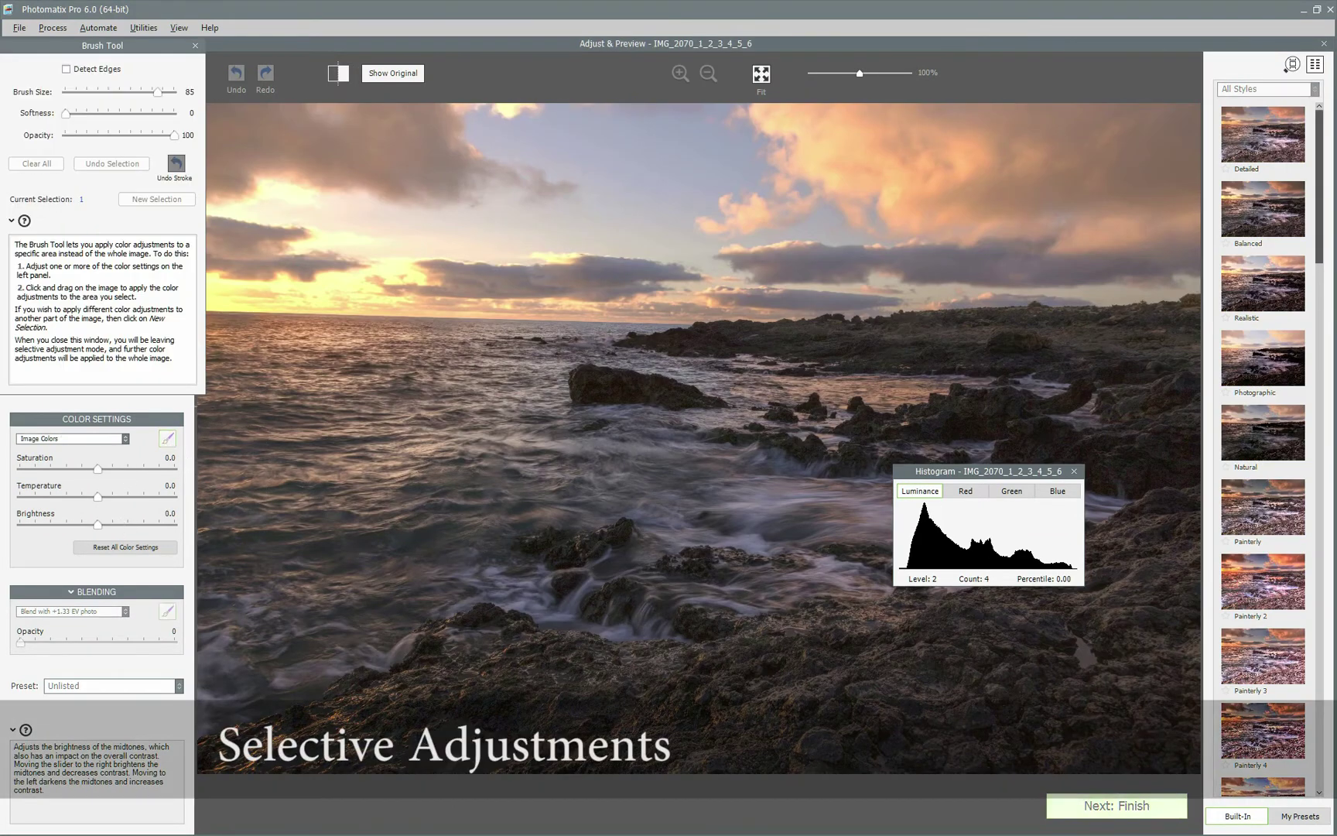
{"action": "left_click", "coordinate": [67, 69]}
{"action": "left_click_drag", "start_coordinate": [88, 123], "coordinate": [129, 114]}
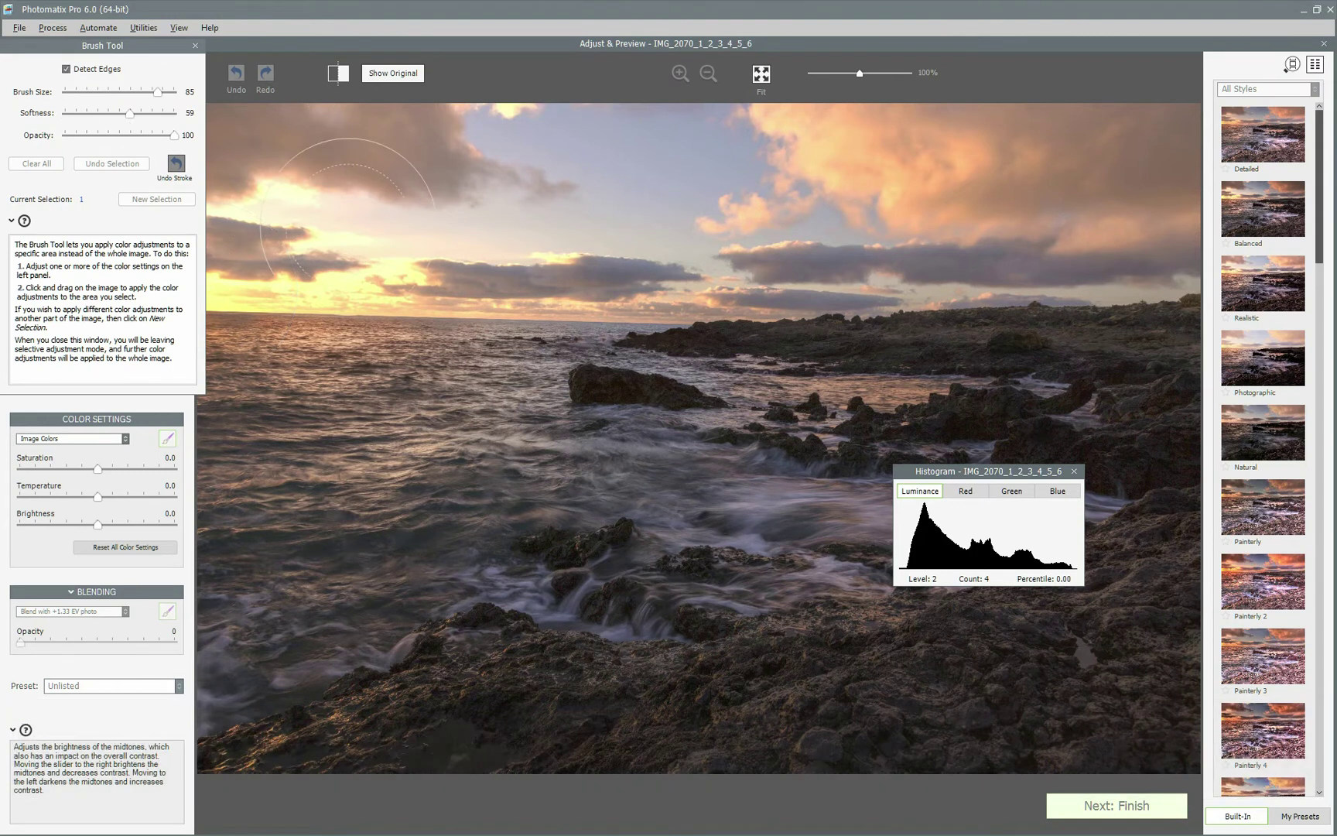
{"action": "left_click_drag", "start_coordinate": [97, 469], "coordinate": [40, 497]}
{"action": "mouse_move", "coordinate": [263, 155]}
{"action": "left_mouse_down"}
{"action": "mouse_move", "coordinate": [1146, 157]}
{"action": "mouse_move", "coordinate": [960, 232]}
{"action": "mouse_move", "coordinate": [588, 256]}
{"action": "mouse_move", "coordinate": [211, 205]}
{"action": "left_mouse_up"}
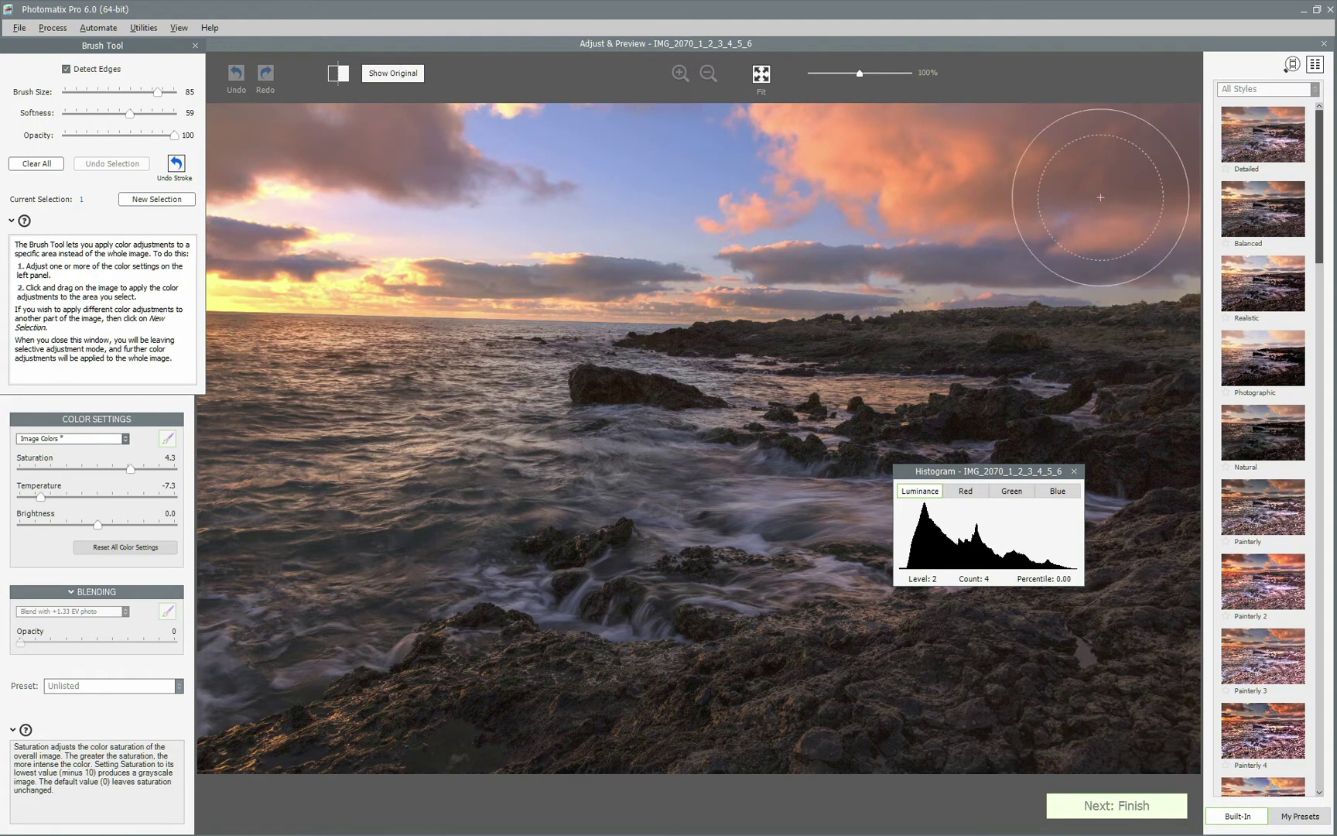
{"action": "left_click_drag", "start_coordinate": [98, 525], "coordinate": [115, 525]}
{"action": "left_click_drag", "start_coordinate": [130, 469], "coordinate": [113, 470]}
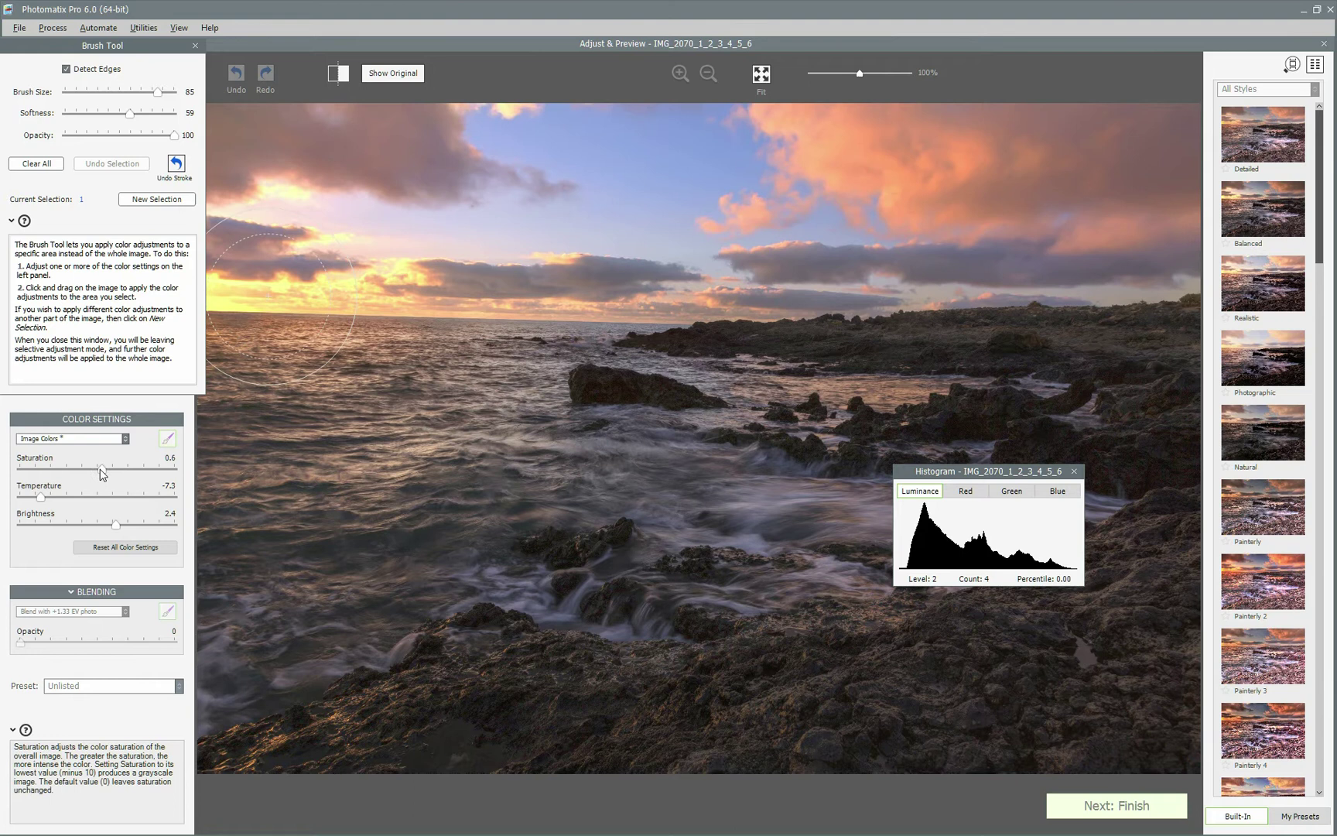
{"action": "left_click", "coordinate": [195, 46]}
Step: Brush a blend with the +1.33 EV photo at opacity 85, then render to Finishing Touch
{"action": "left_click", "coordinate": [167, 611]}
{"action": "left_click", "coordinate": [103, 611]}
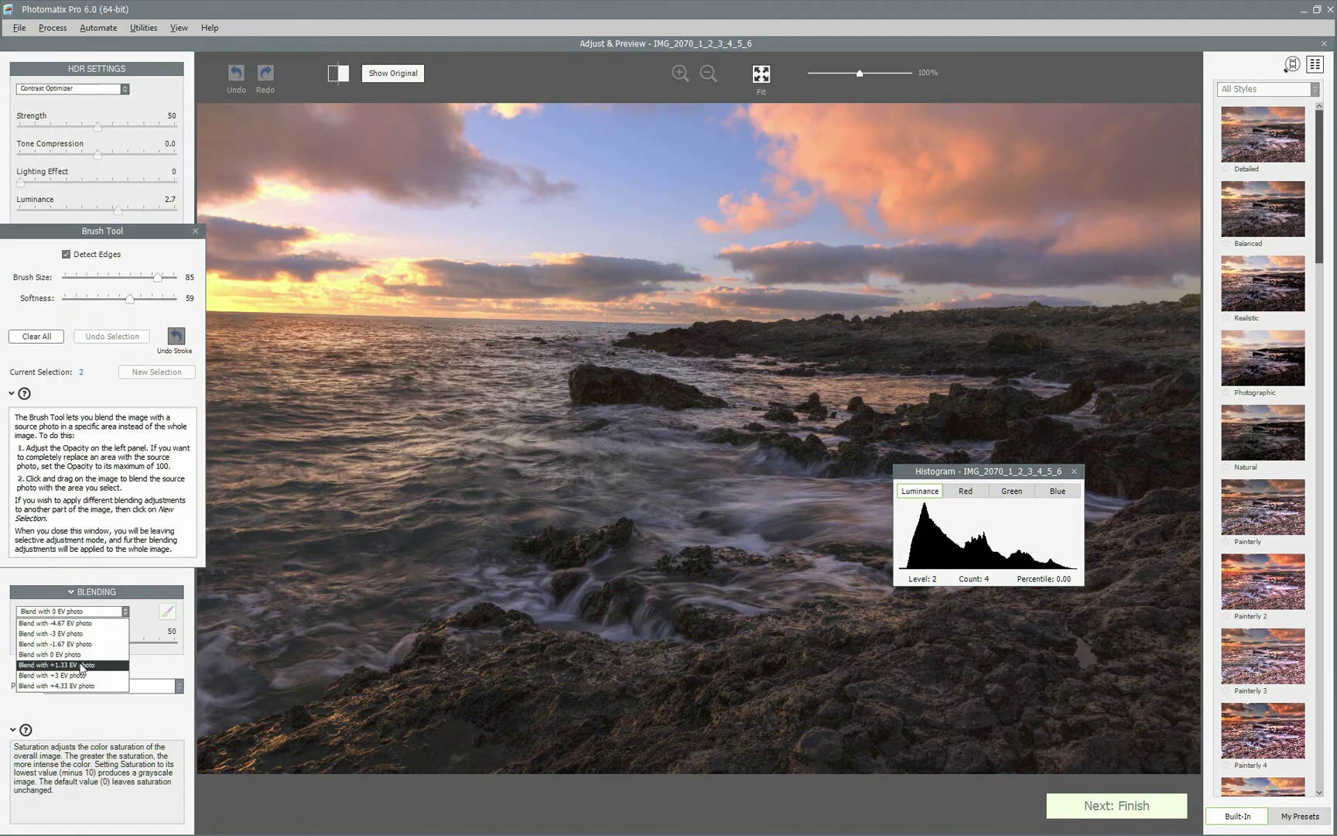
{"action": "left_click", "coordinate": [97, 667]}
{"action": "left_click_drag", "start_coordinate": [98, 642], "coordinate": [152, 642]}
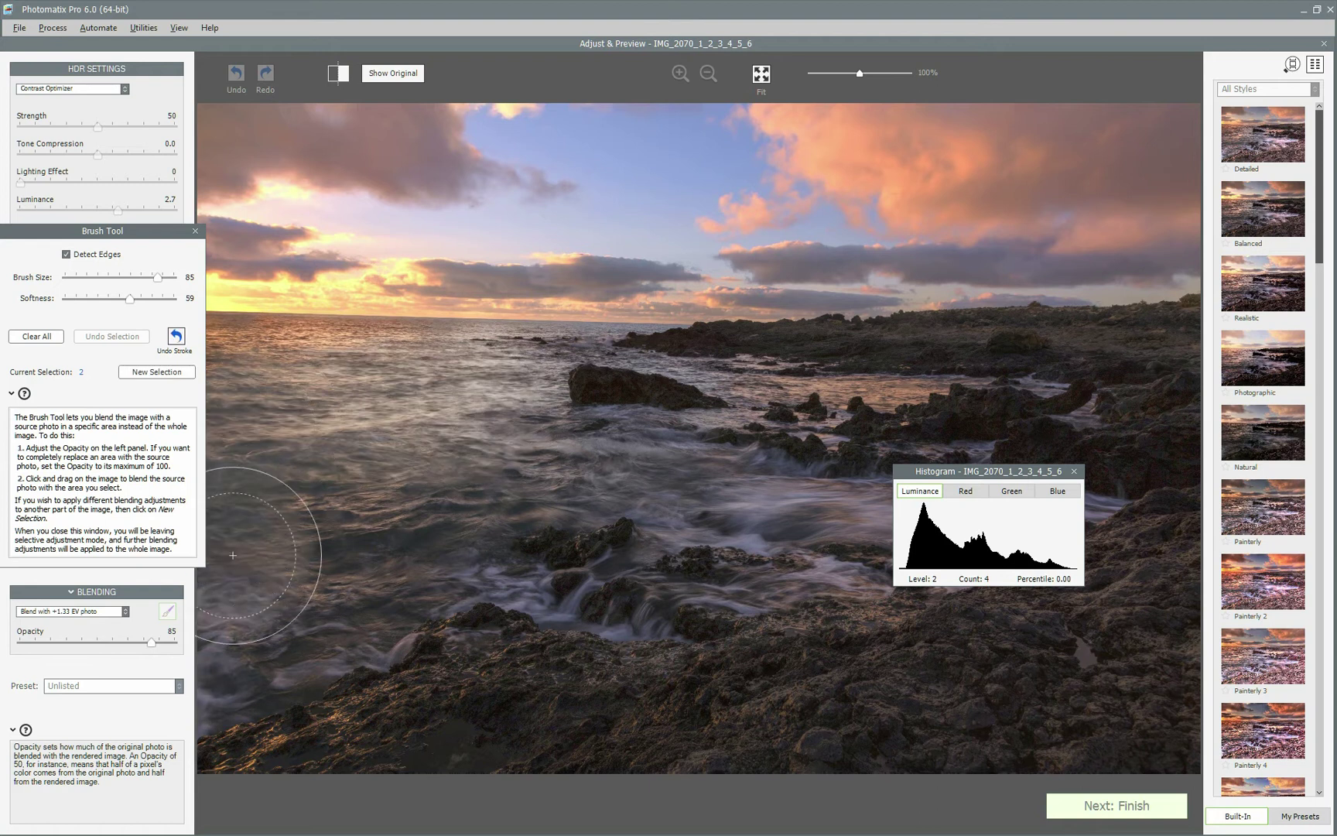
{"action": "left_click_drag", "start_coordinate": [936, 473], "coordinate": [1025, 607]}
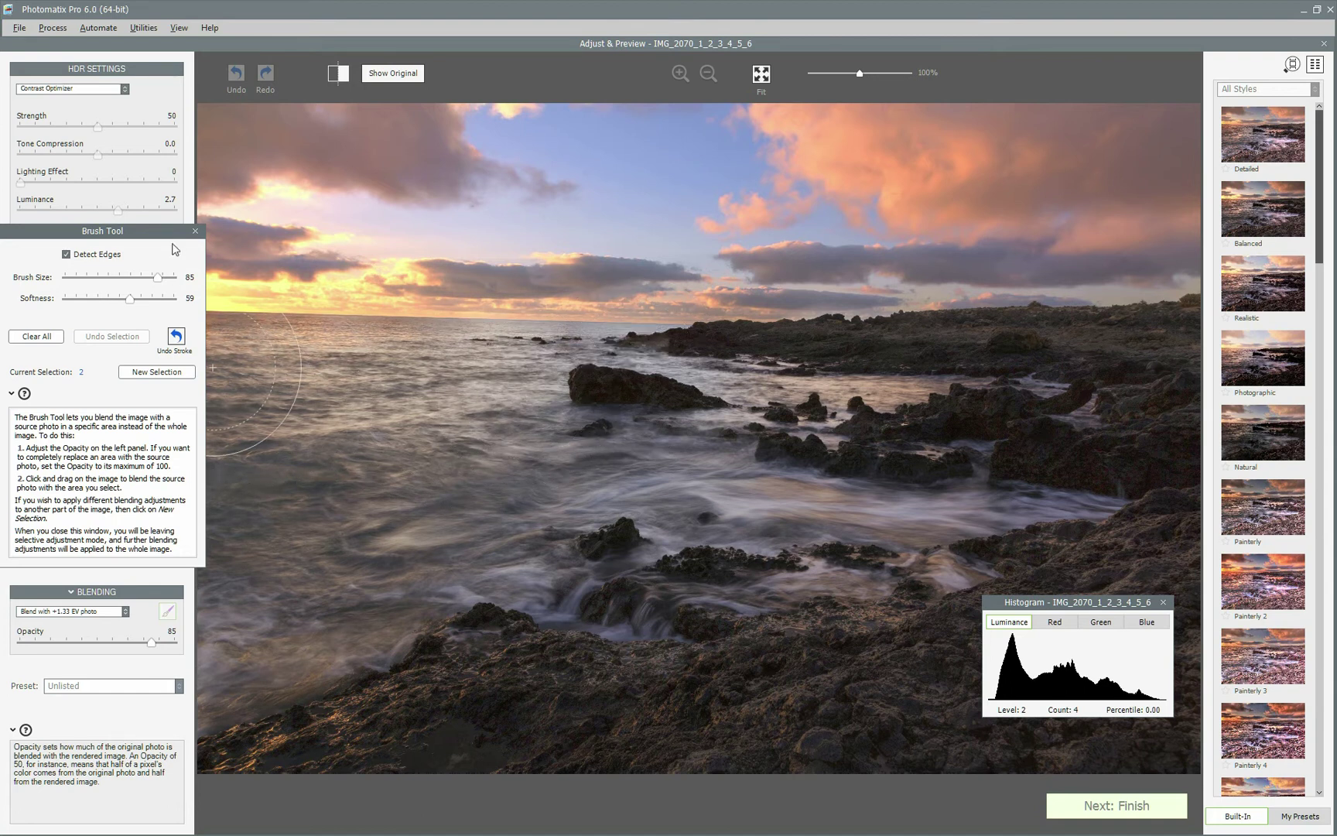
{"action": "left_click", "coordinate": [195, 231]}
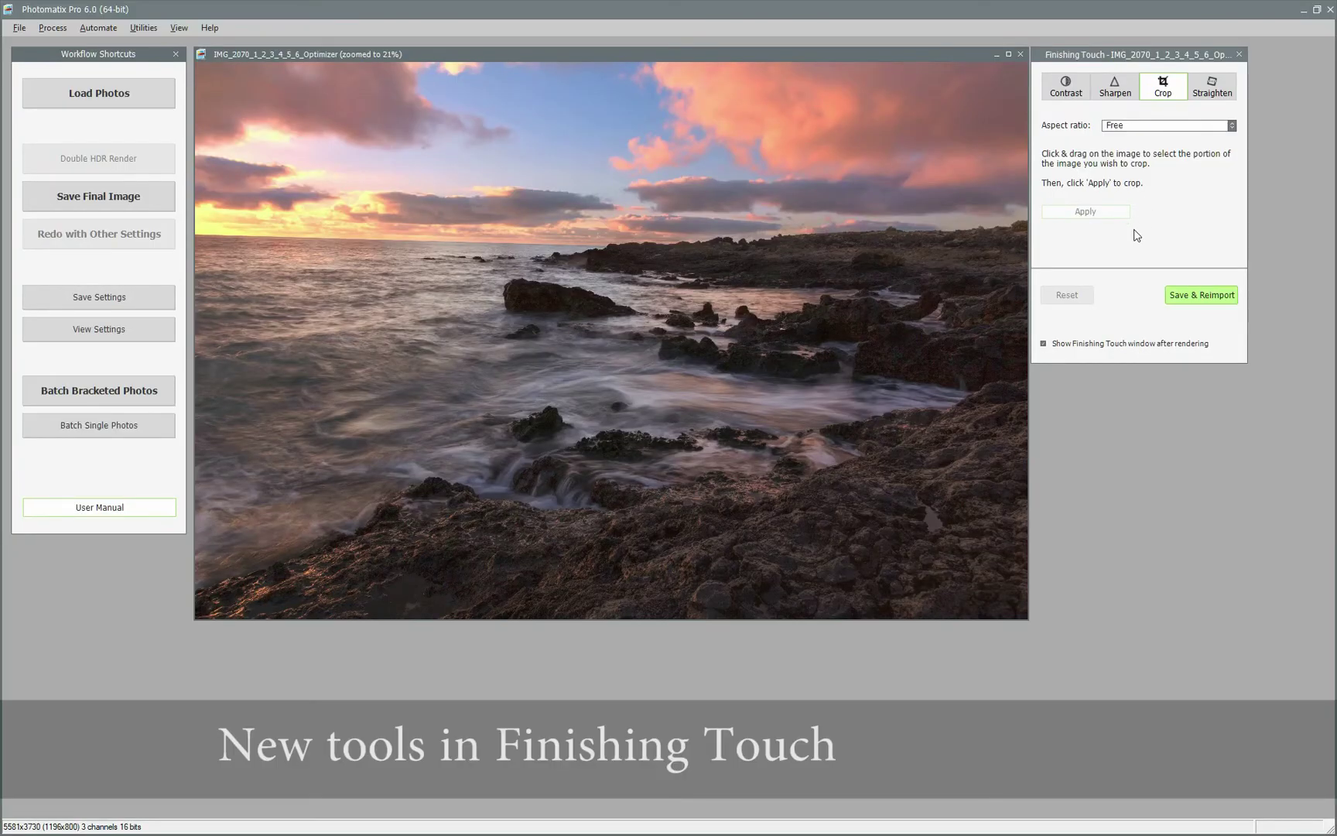
Step: Straighten the seashore image with Rotation -1.3 to level the horizon
{"action": "left_click", "coordinate": [1211, 87]}
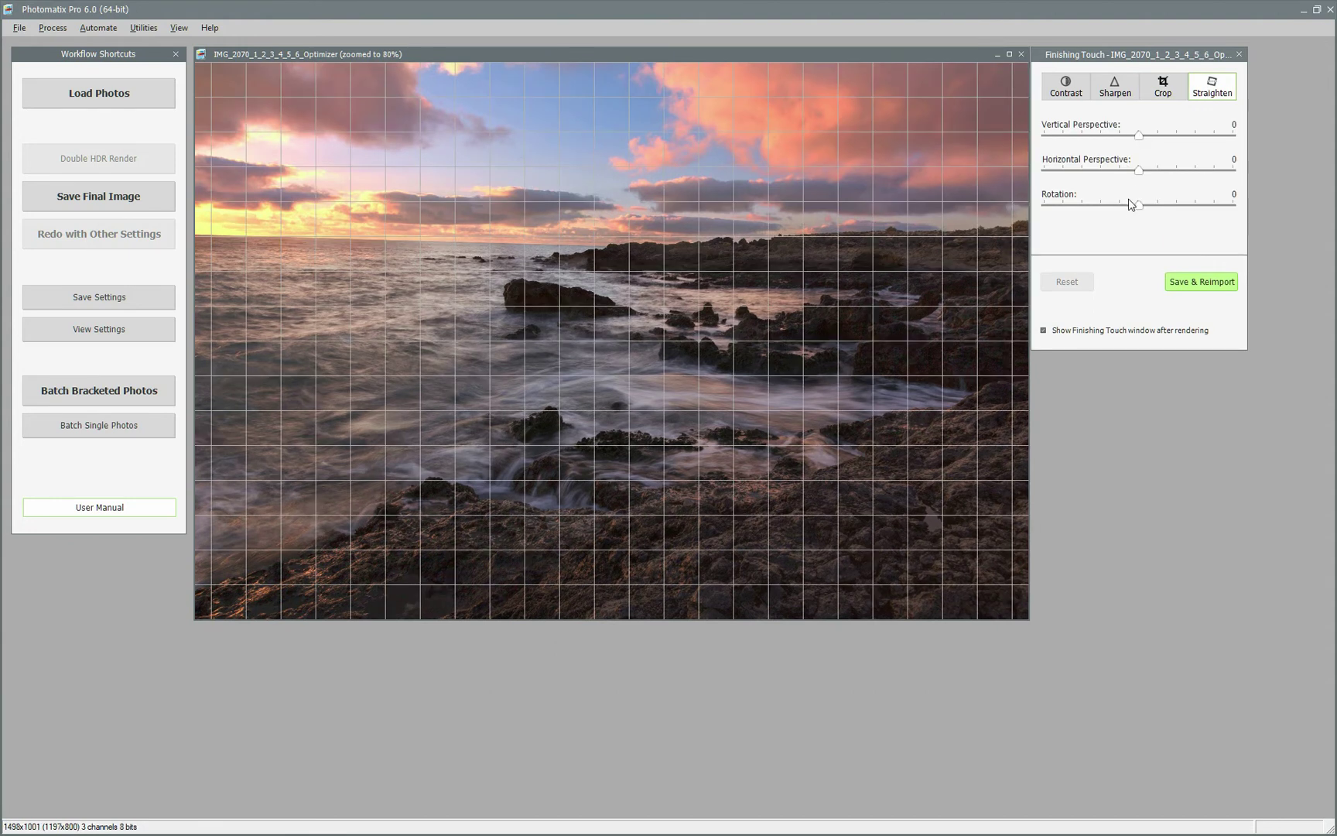
{"action": "left_click_drag", "start_coordinate": [1139, 206], "coordinate": [1114, 211]}
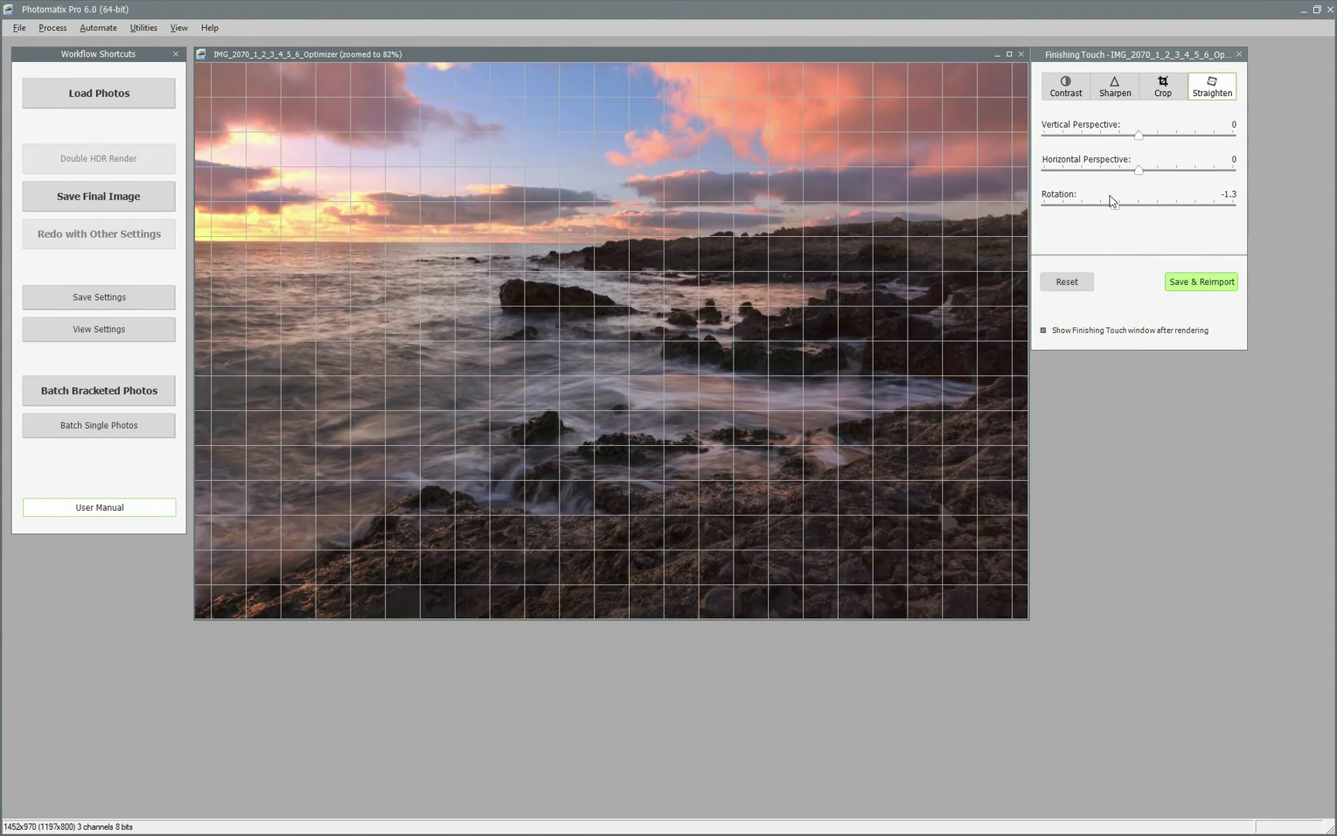